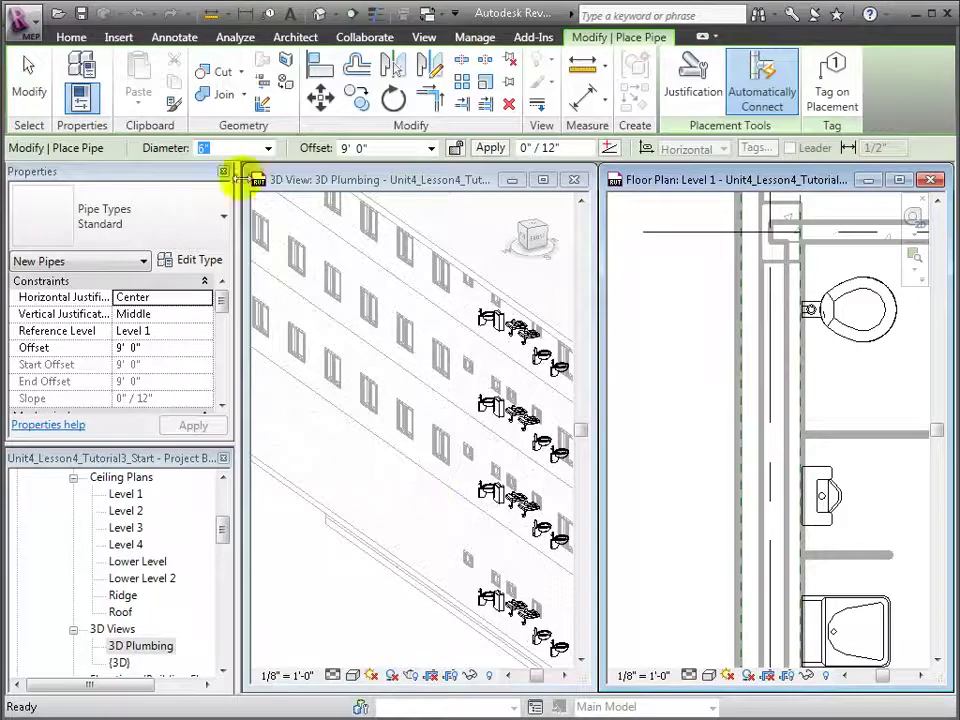
# Configure the new pipe with a 4" diameter and a -5' 0" offset from Level 1
pyautogui.click(268, 148)
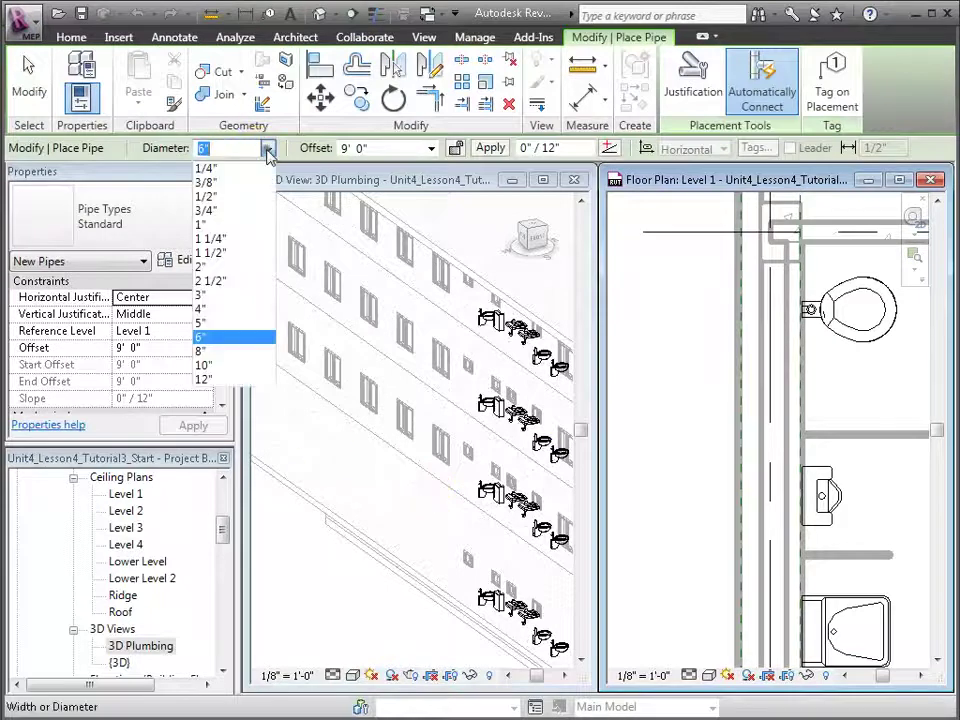
pyautogui.click(242, 309)
pyautogui.click(430, 148)
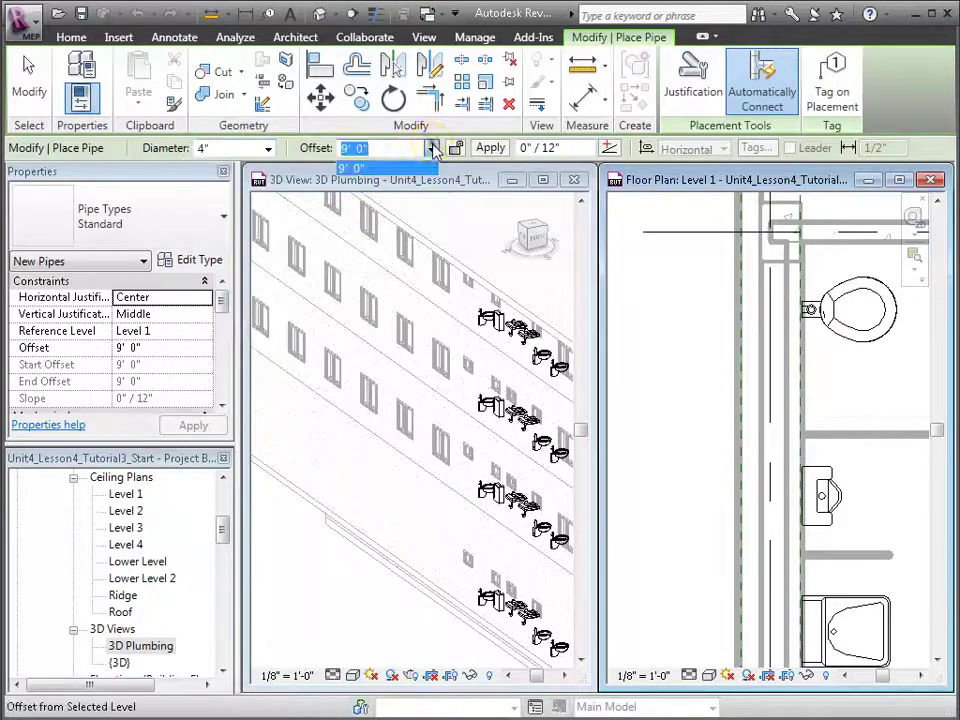
pyautogui.click(432, 147)
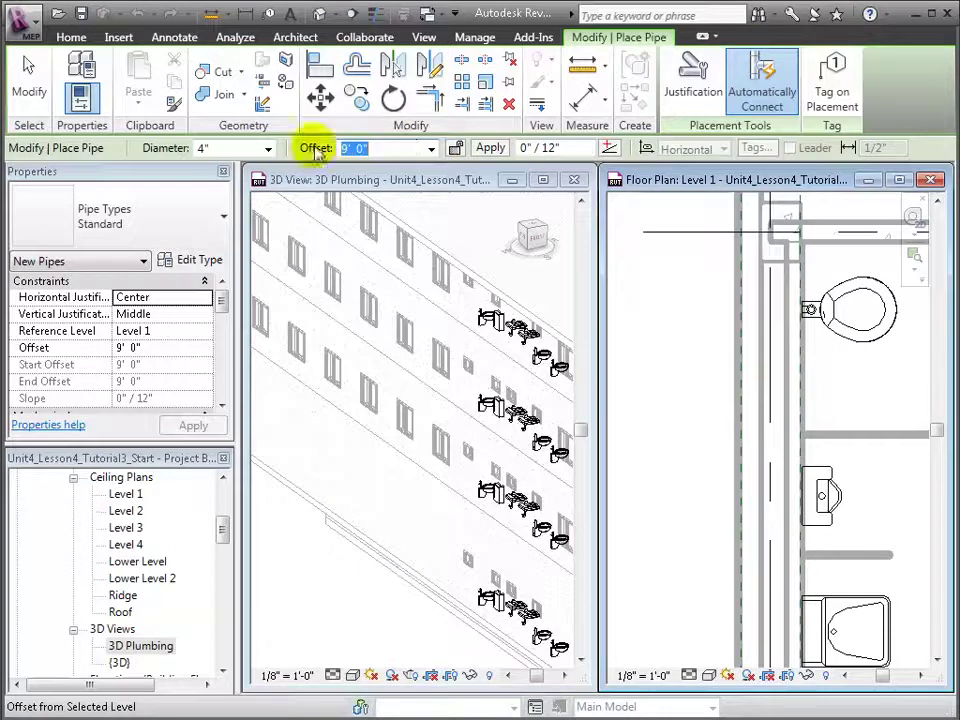
pyautogui.write('-5')
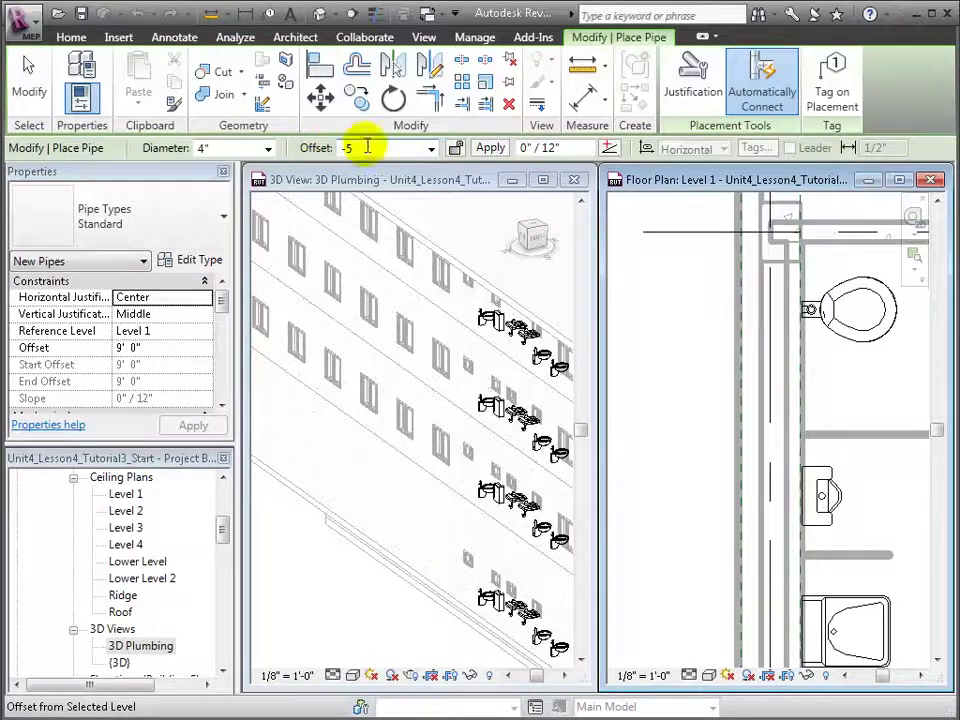
pyautogui.click(490, 148)
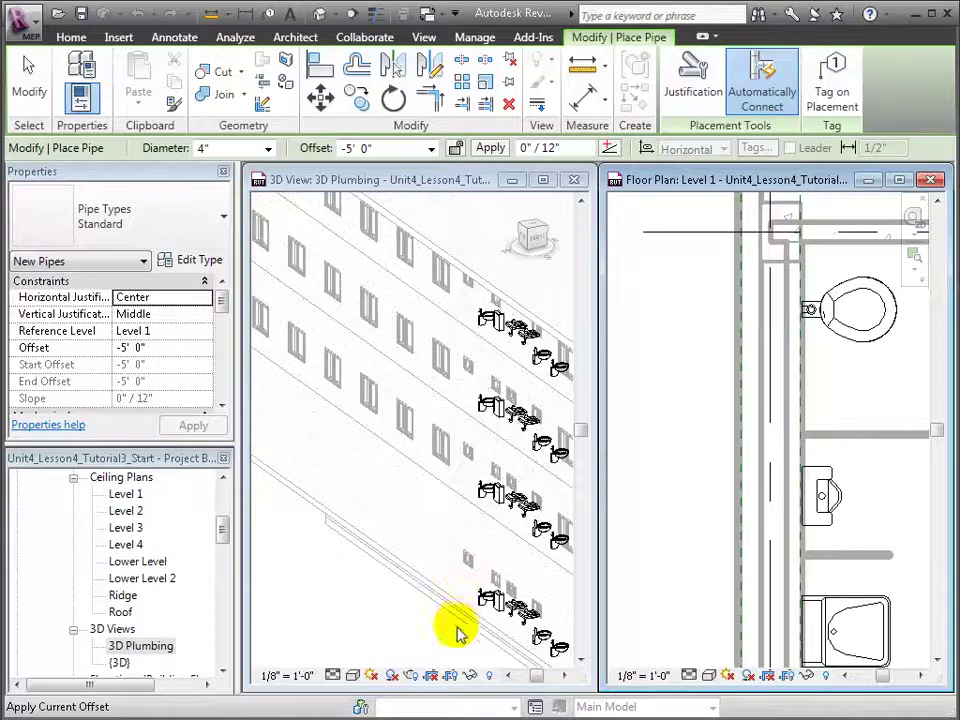
pyautogui.click(170, 331)
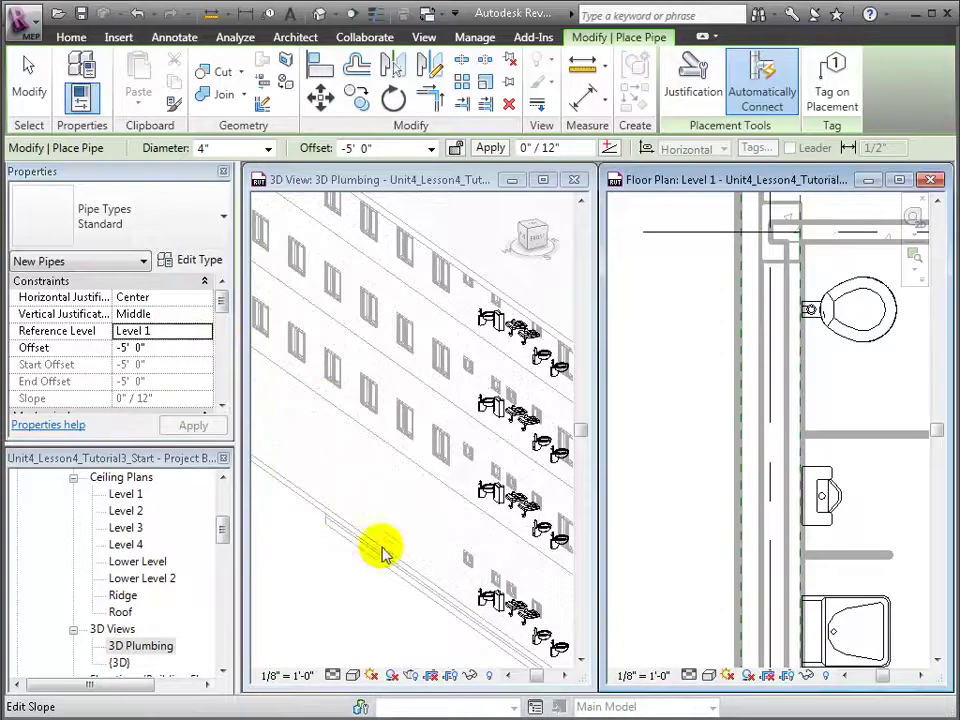
# Draw a vertical 4" pipe riser beside the restroom fixtures in the 3D Plumbing view, from -5' 0" up to a 45' 0" offset
pyautogui.click(450, 616)
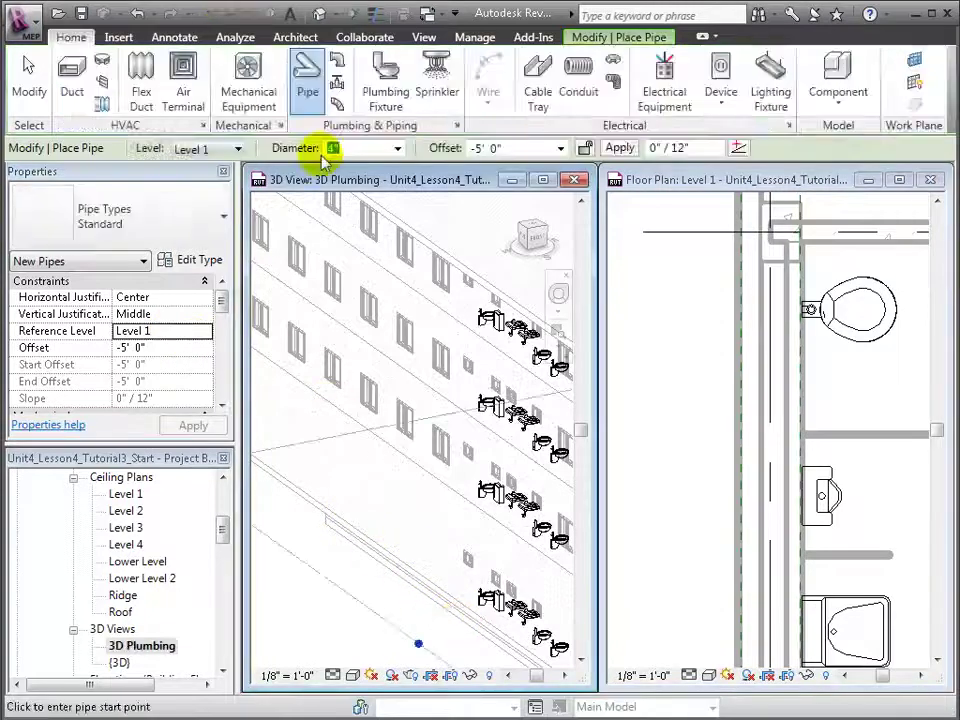
pyautogui.click(459, 641)
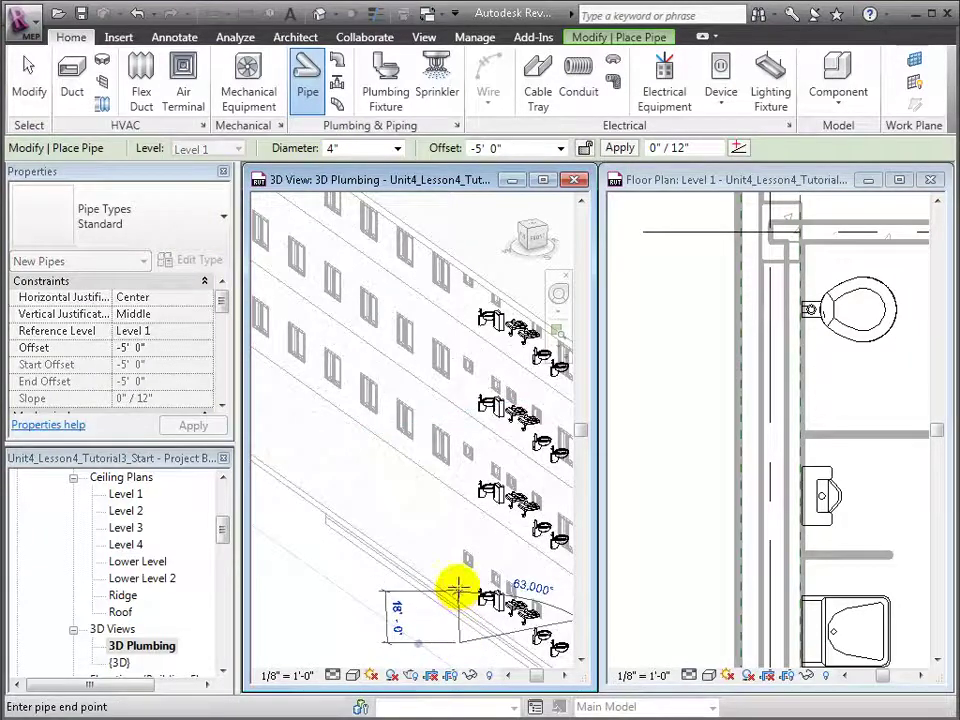
pyautogui.click(500, 148)
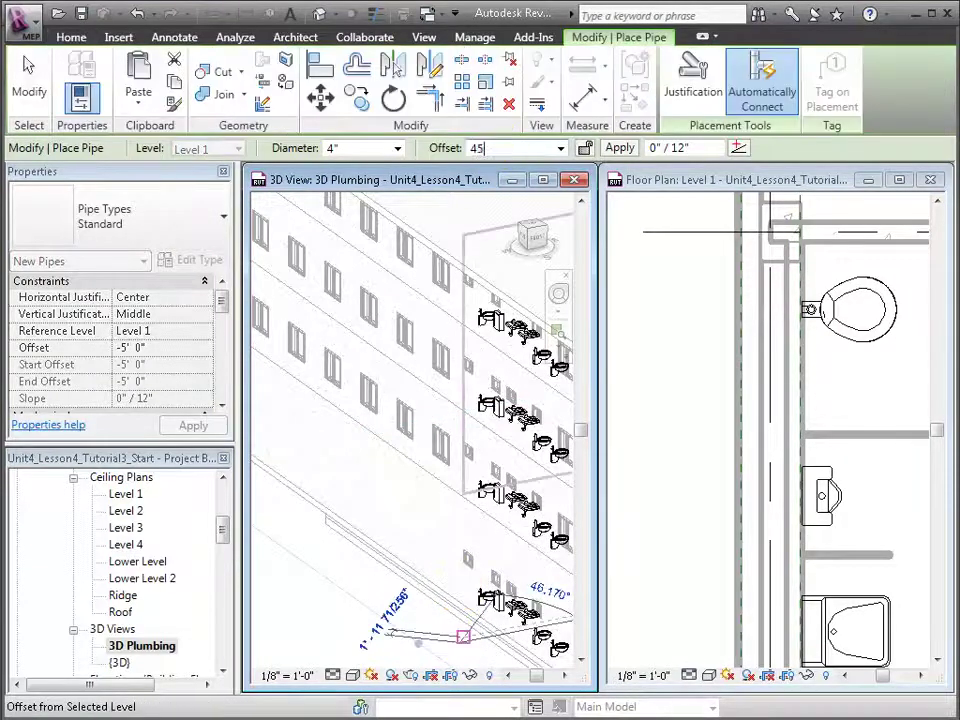
pyautogui.click(620, 149)
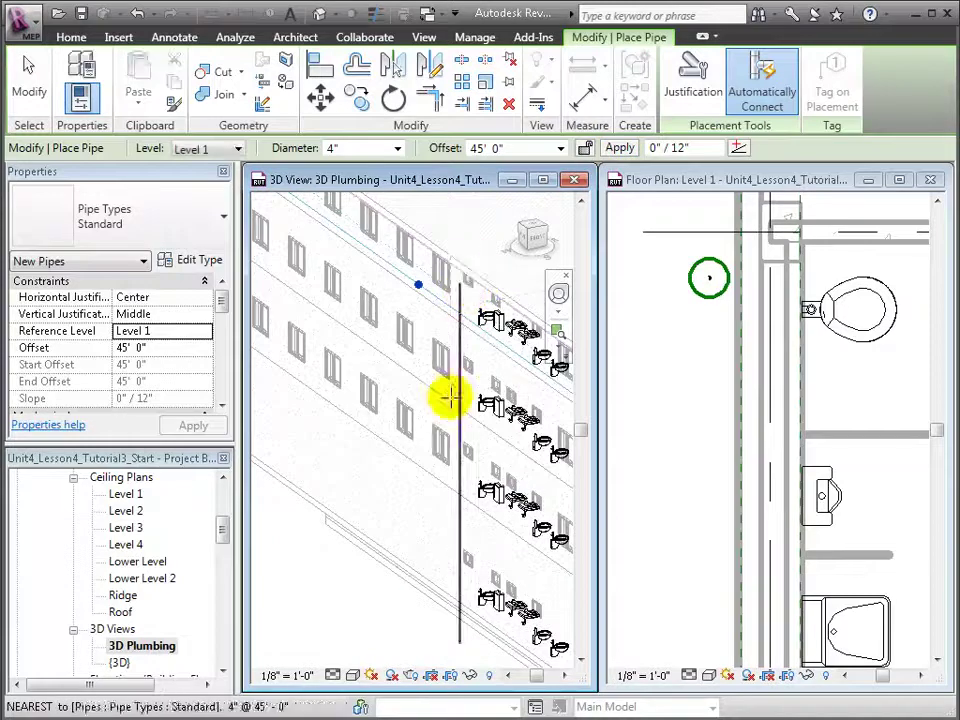
pyautogui.press('Escape')
pyautogui.press('Escape')
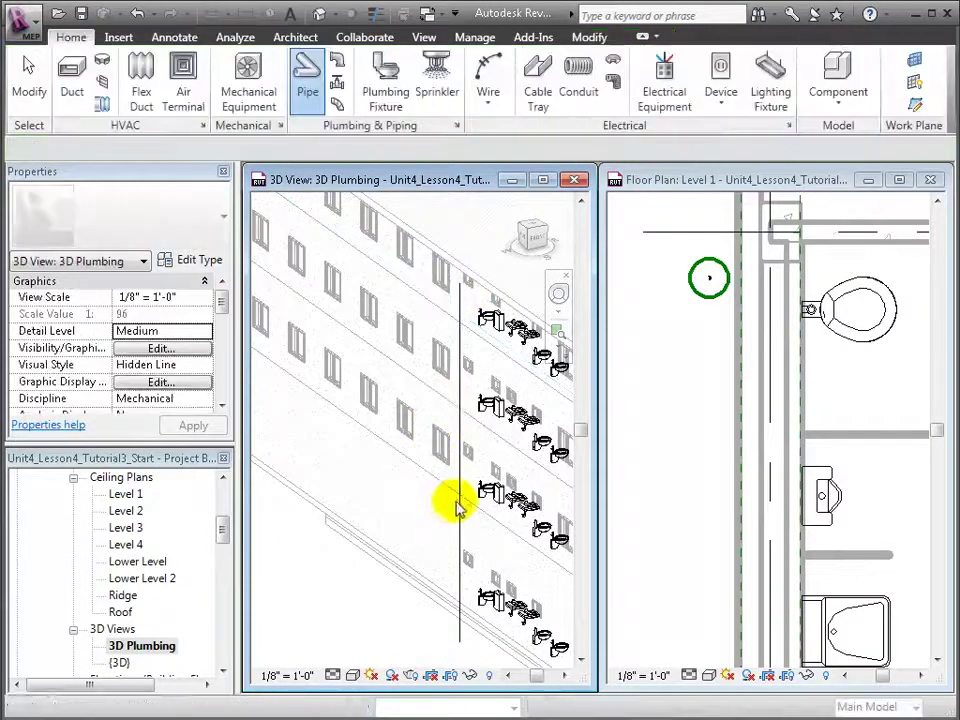
# Select the riser in the Level 1 floor plan and set the plan's detail level to Fine
pyautogui.click(455, 550)
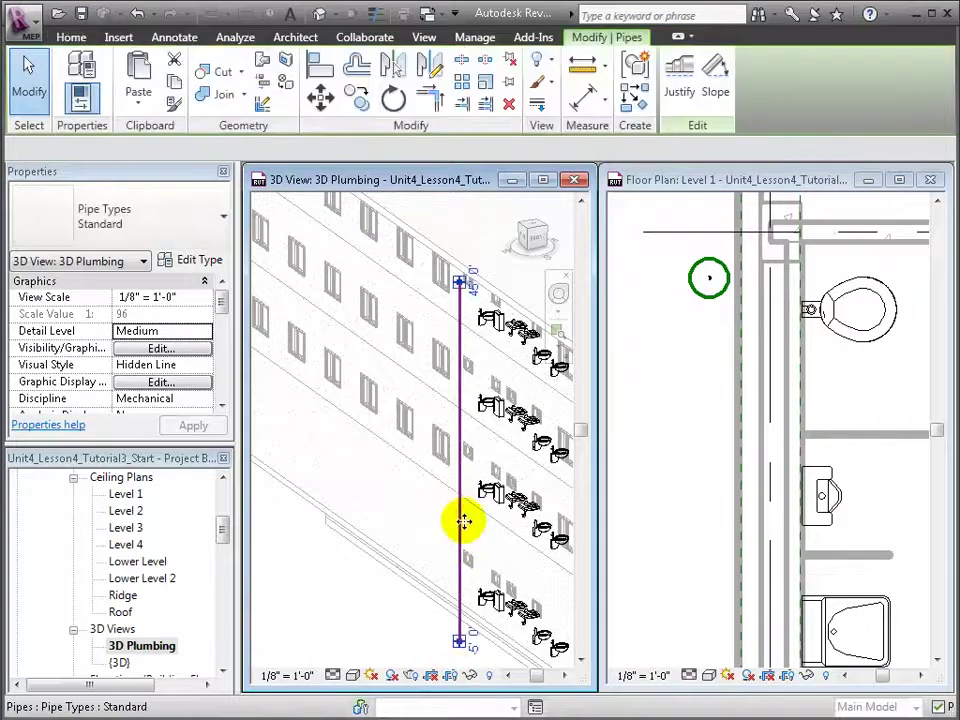
pyautogui.click(700, 297)
pyautogui.click(704, 281)
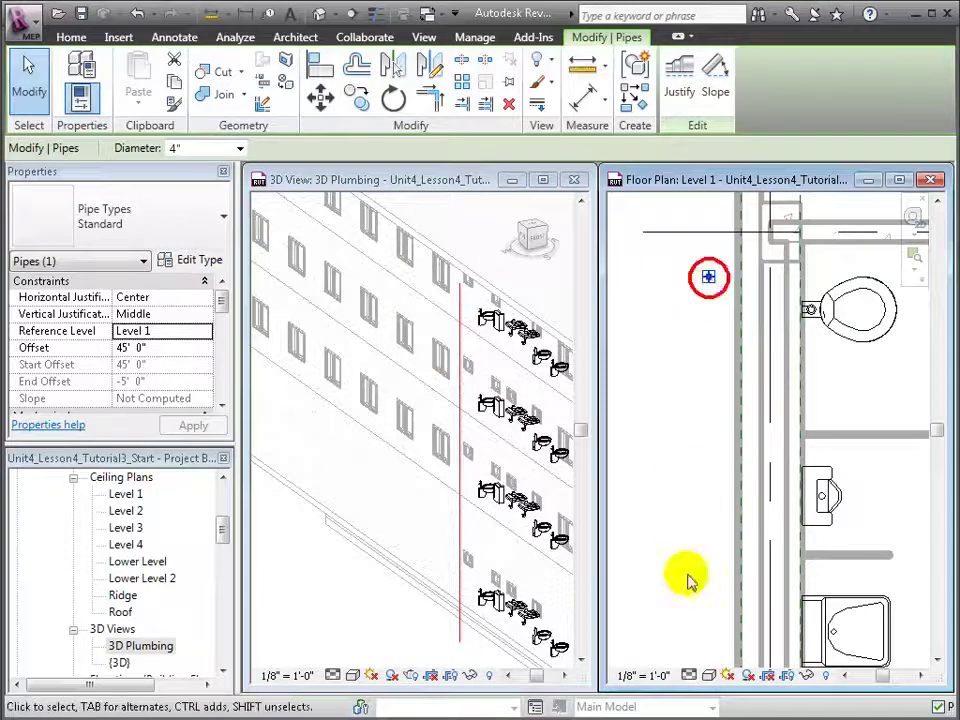
pyautogui.click(690, 675)
pyautogui.click(689, 655)
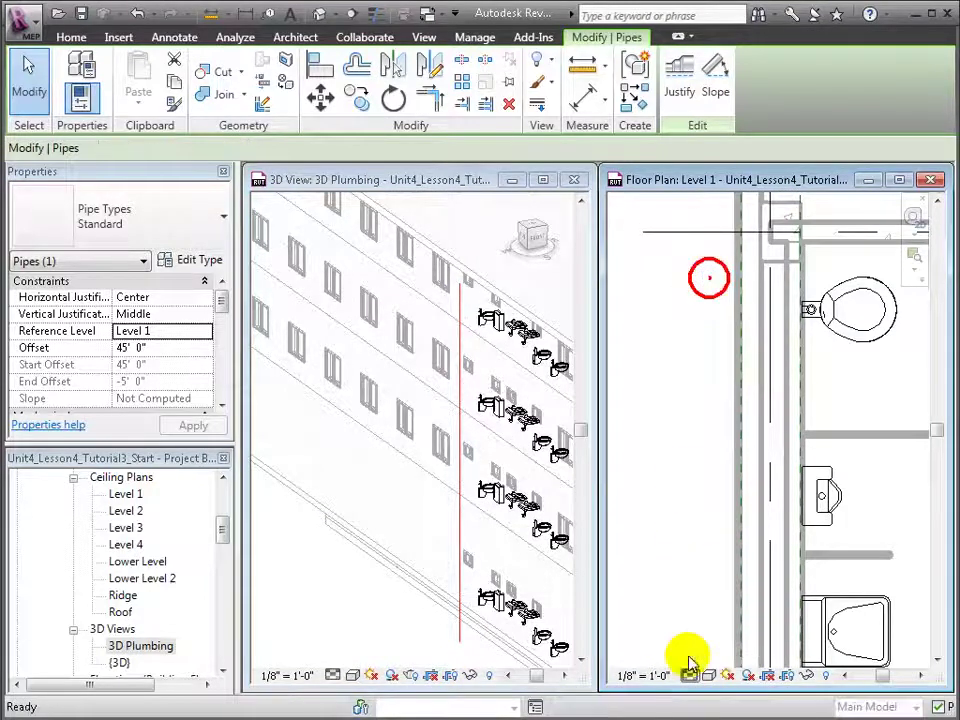
pyautogui.click(697, 630)
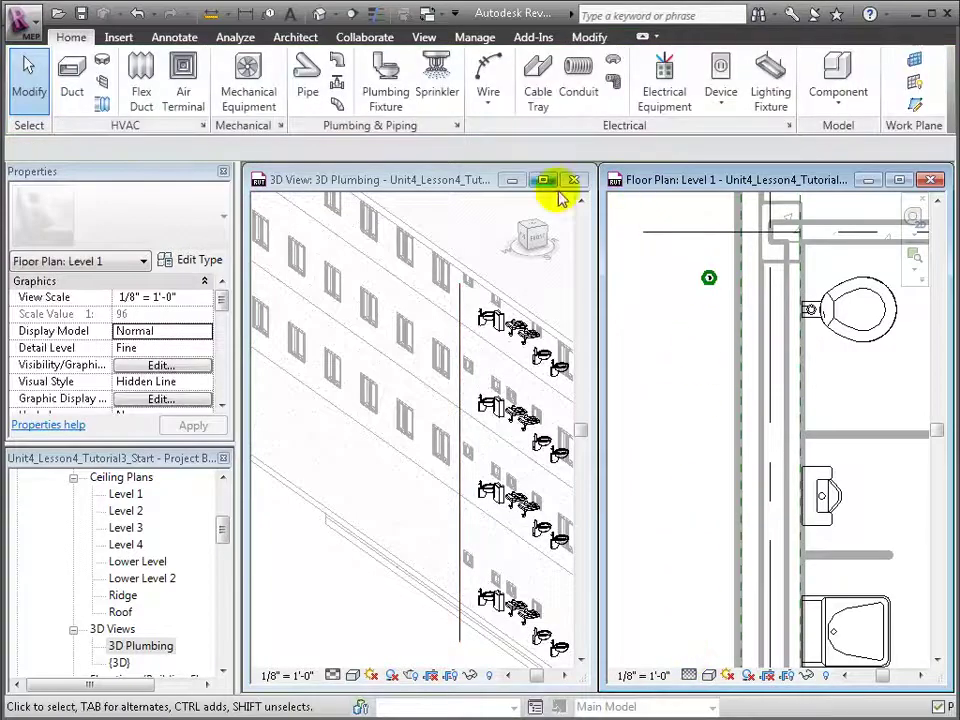
# Move the riser about 1' 8" in the Level 1 plan into the upper end of the wall cavity behind the fixtures
pyautogui.click(555, 40)
pyautogui.click(588, 36)
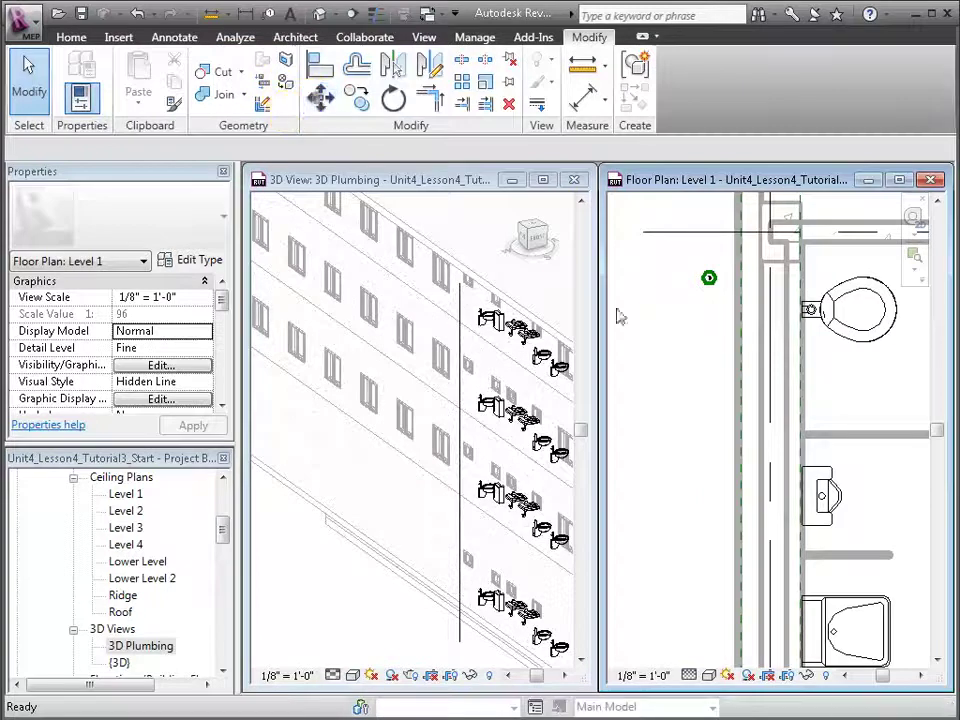
pyautogui.scroll(2, 718, 342)
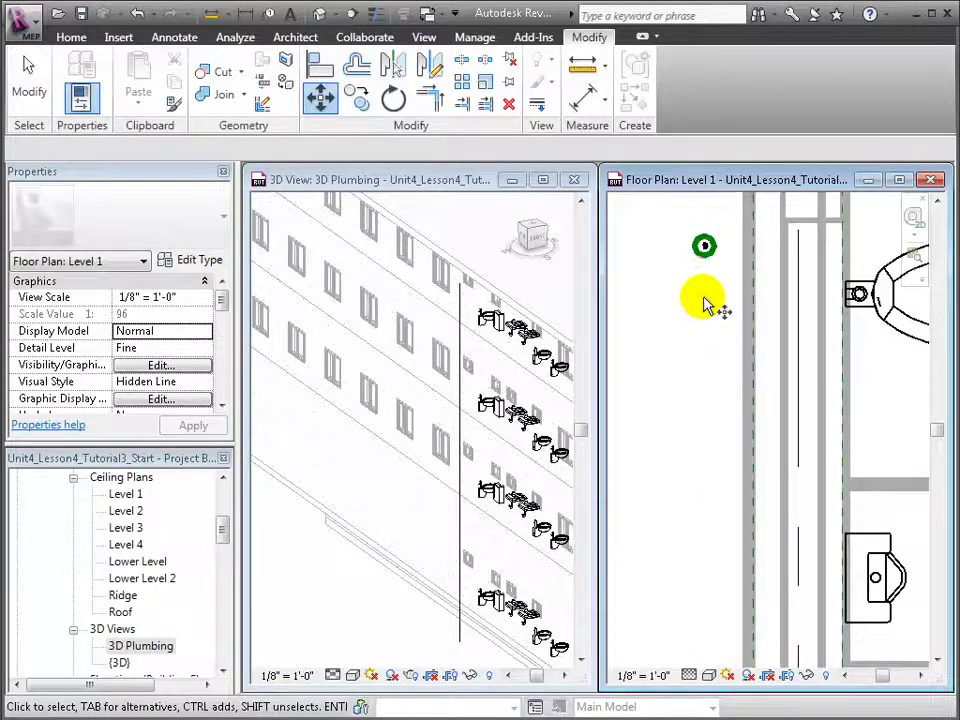
pyautogui.click(705, 248)
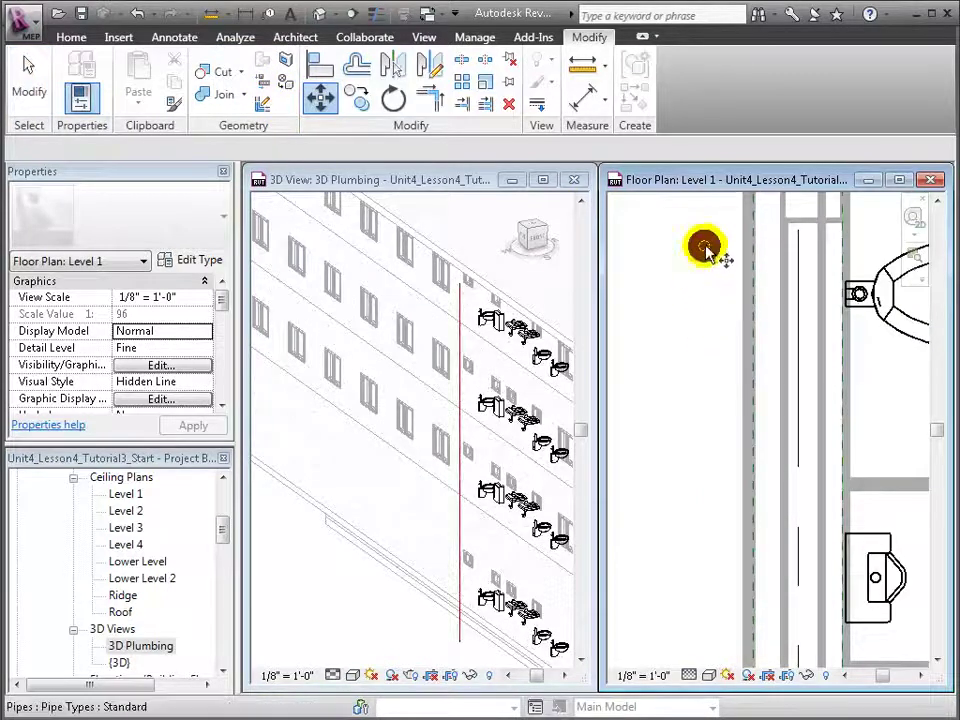
pyautogui.click(706, 249)
pyautogui.click(706, 248)
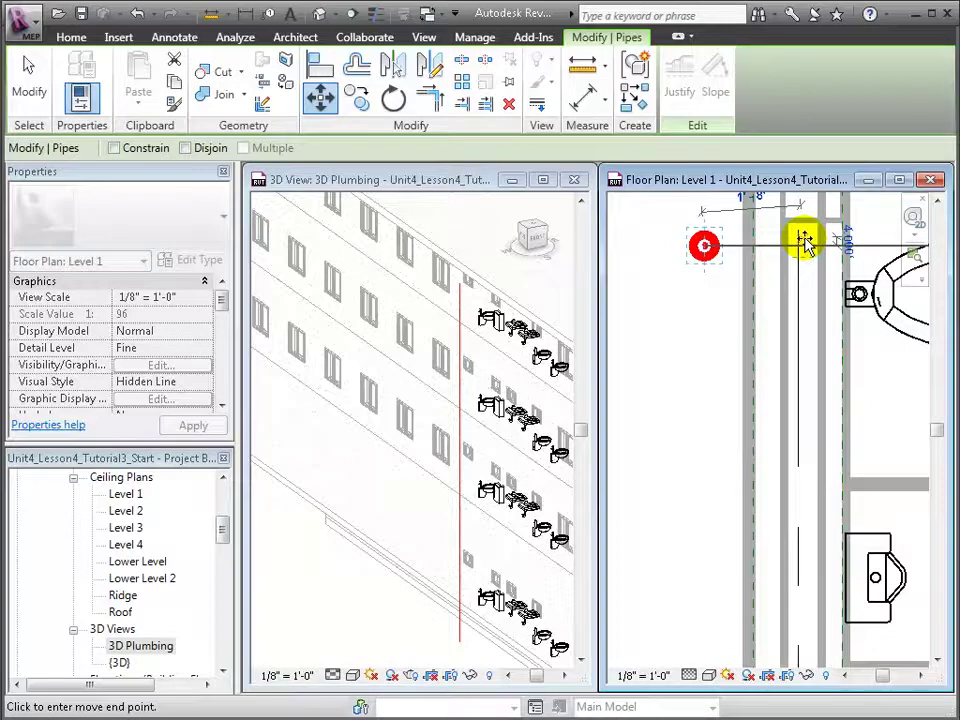
pyautogui.click(804, 240)
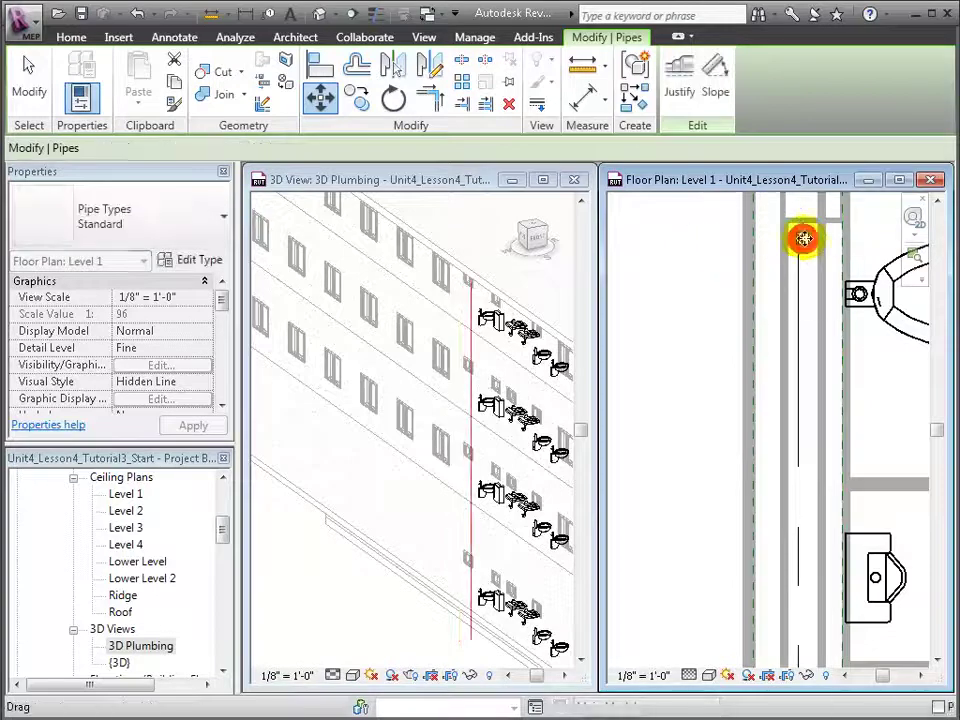
pyautogui.click(698, 316)
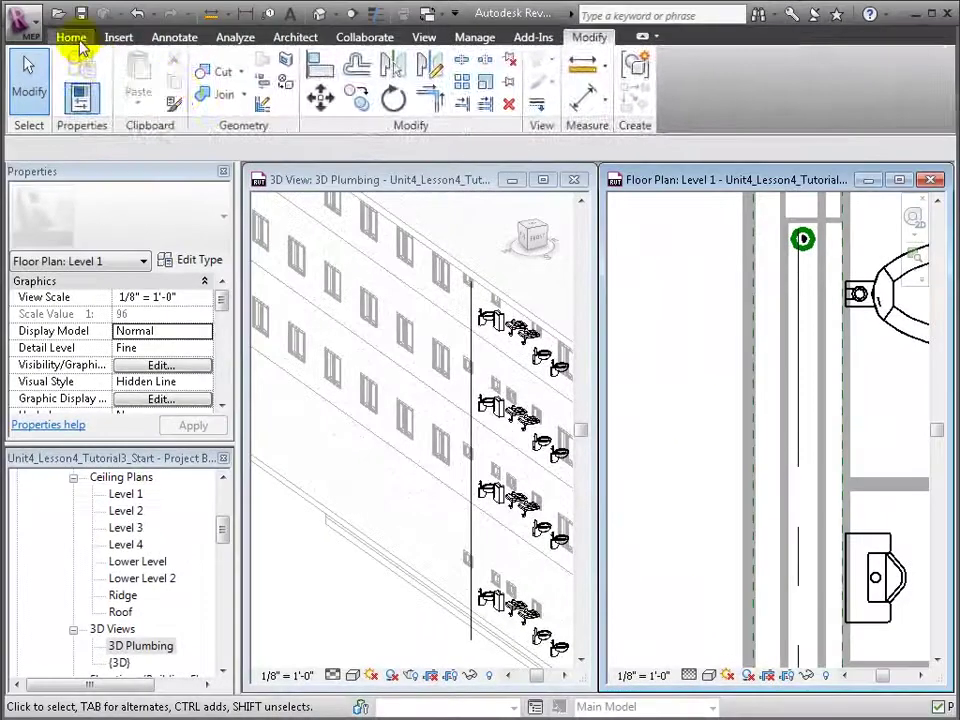
# Start a new 4" pipe with a -1' 0" offset and a downward slope of 1/2" / 12"
pyautogui.click(76, 40)
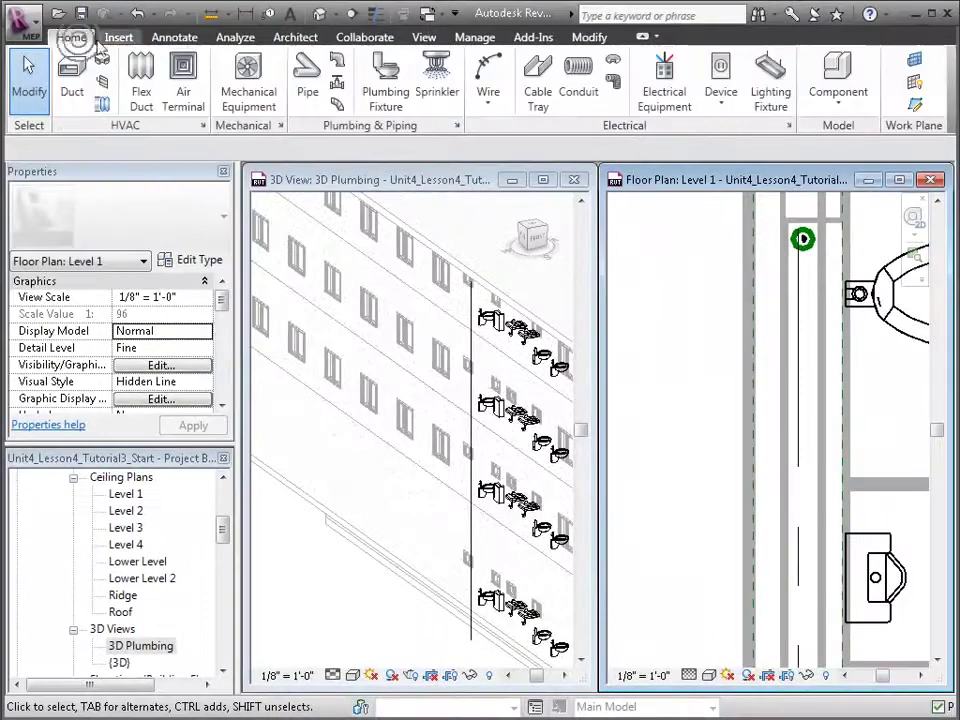
pyautogui.click(306, 80)
pyautogui.click(386, 147)
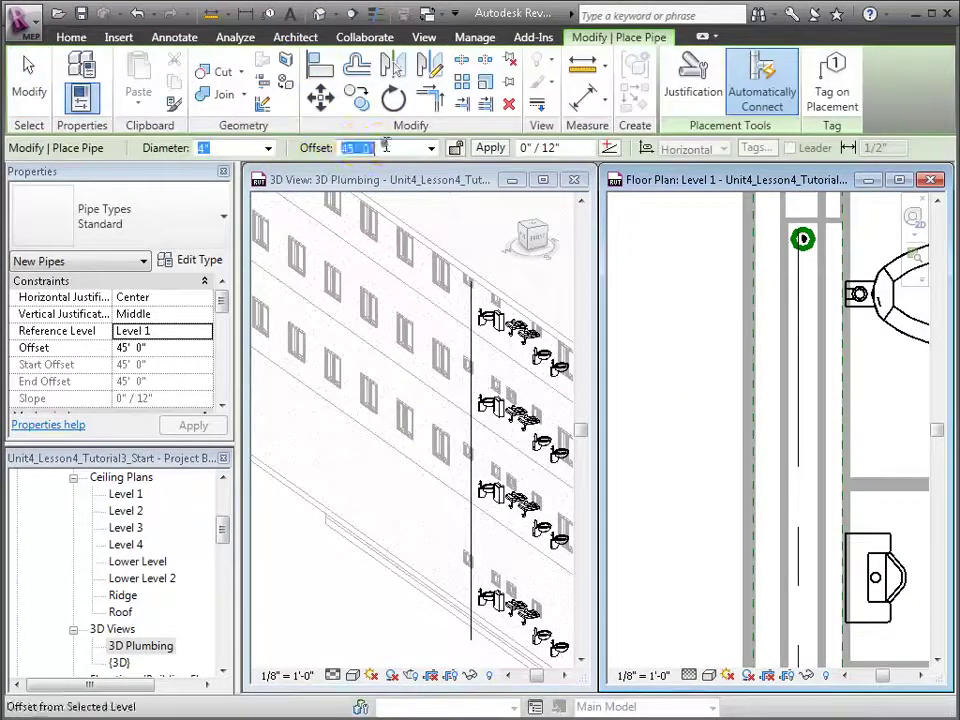
pyautogui.write('-1')
pyautogui.click(489, 148)
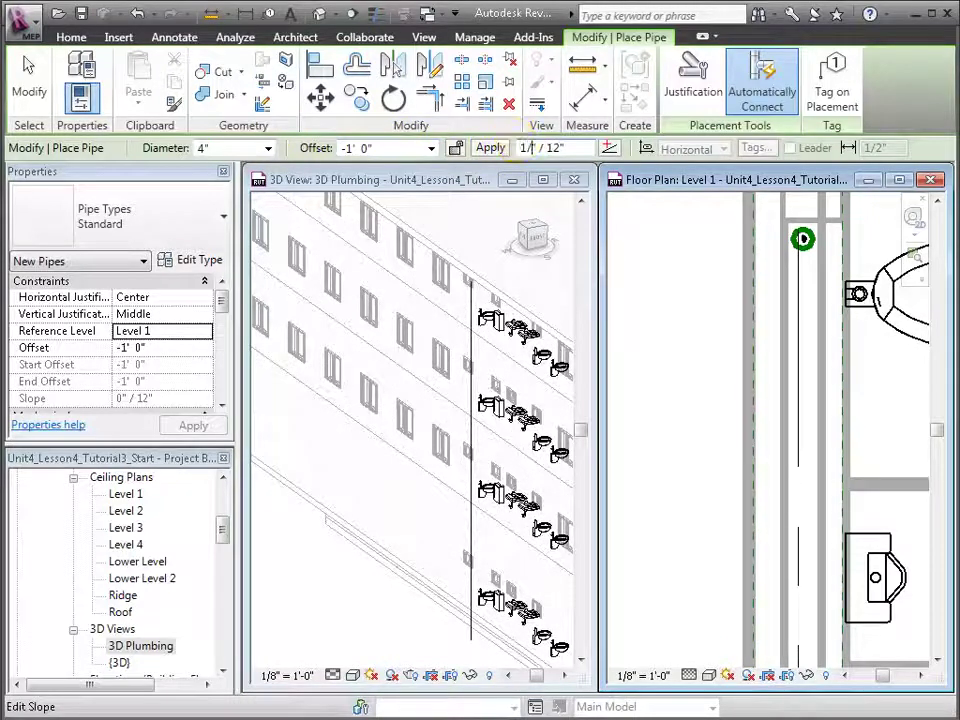
pyautogui.click(609, 148)
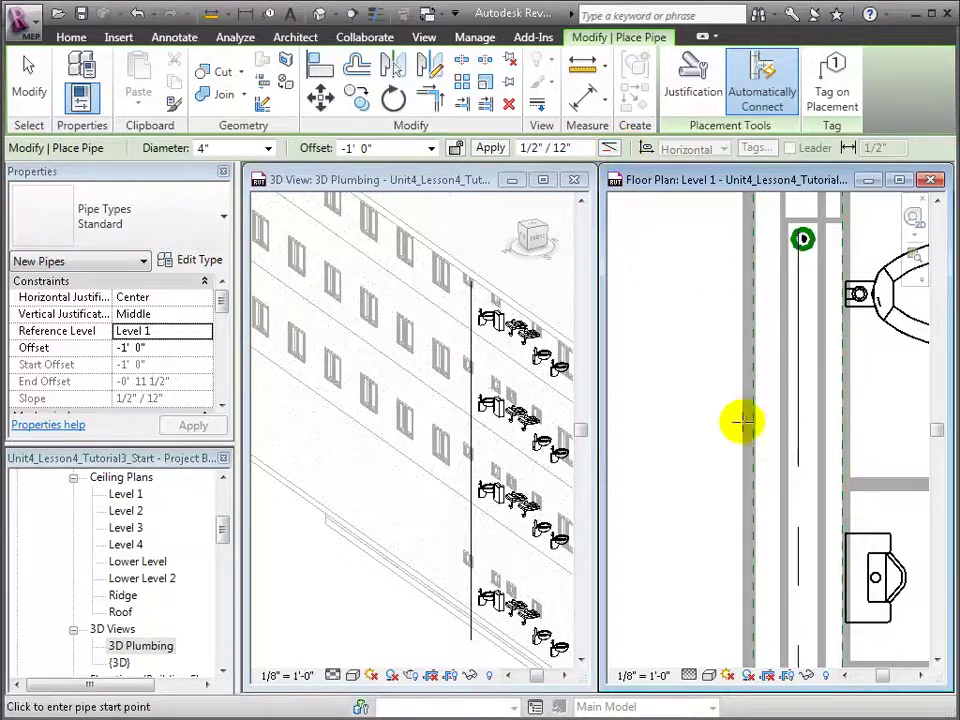
# Draw the sloped pipe inside the wall cavity, from in line with the lowest water closet in the plan up to the riser
pyautogui.scroll(-4, 699, 497)
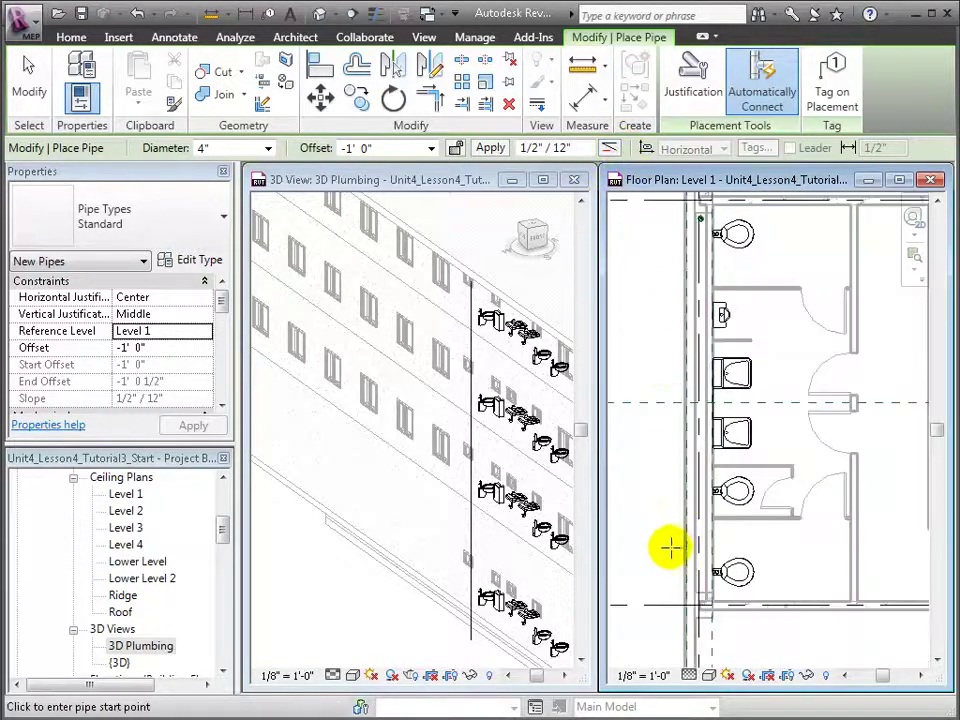
pyautogui.scroll(1, 712, 438)
pyautogui.scroll(-1, 656, 448)
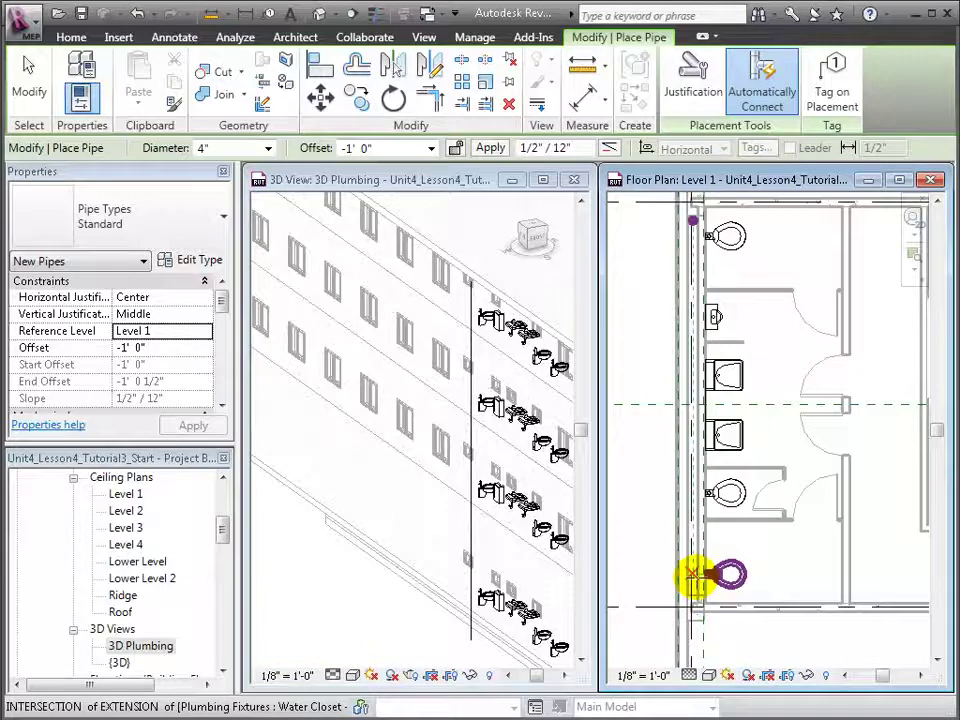
pyautogui.click(692, 573)
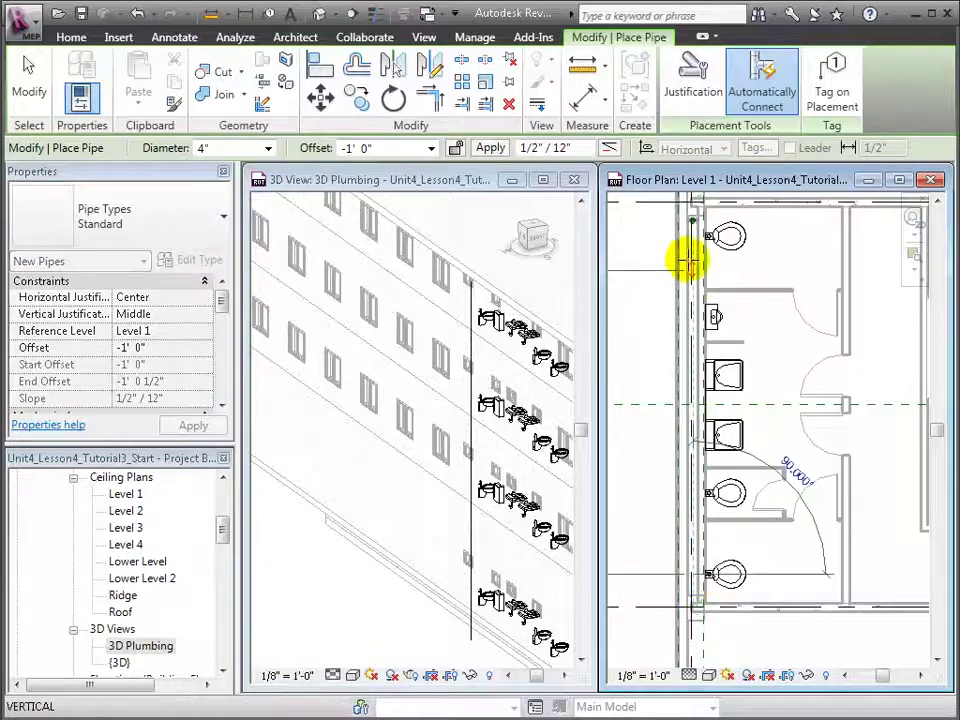
pyautogui.click(692, 224)
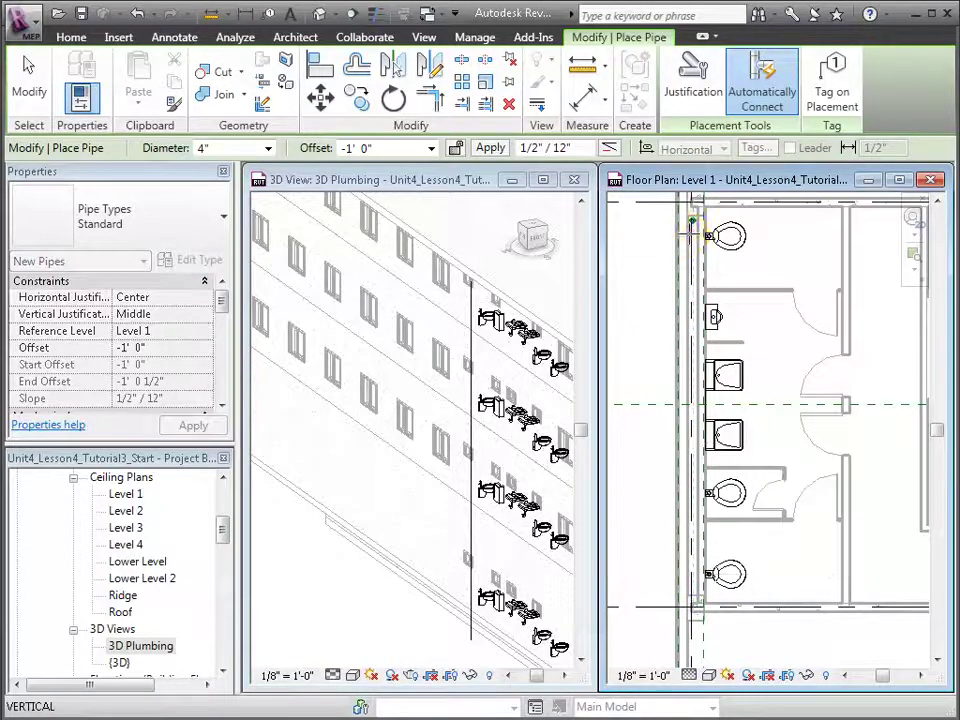
pyautogui.press('Escape')
pyautogui.press('Escape')
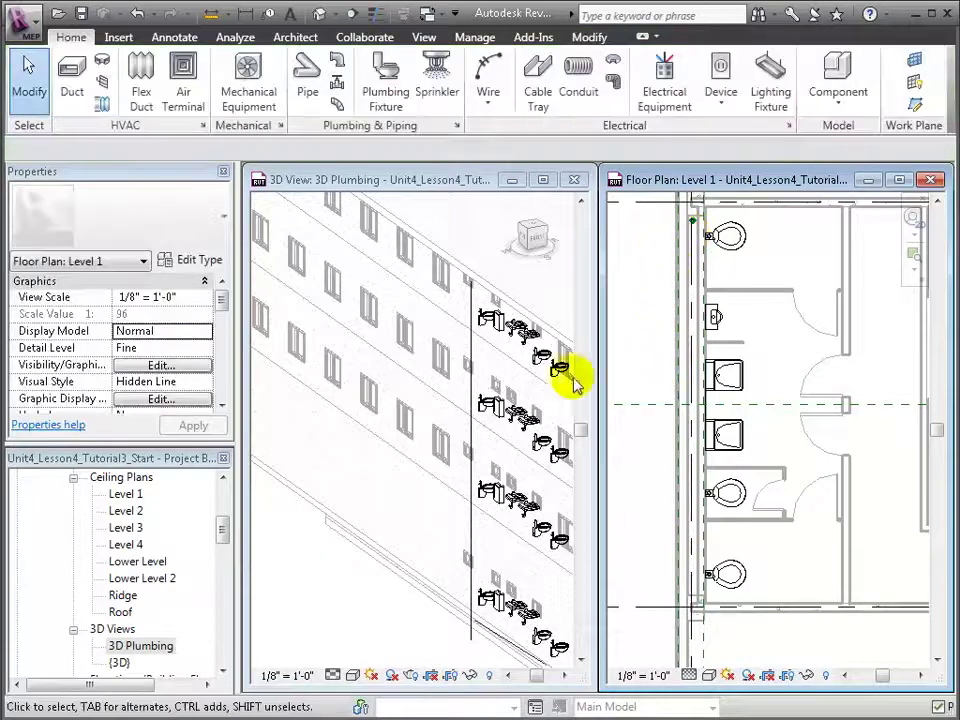
# Set the Level 1 floor plan's view depth to Level Below (Lower Level) in its view range
pyautogui.moveTo(228, 325); pyautogui.dragTo(221, 372)
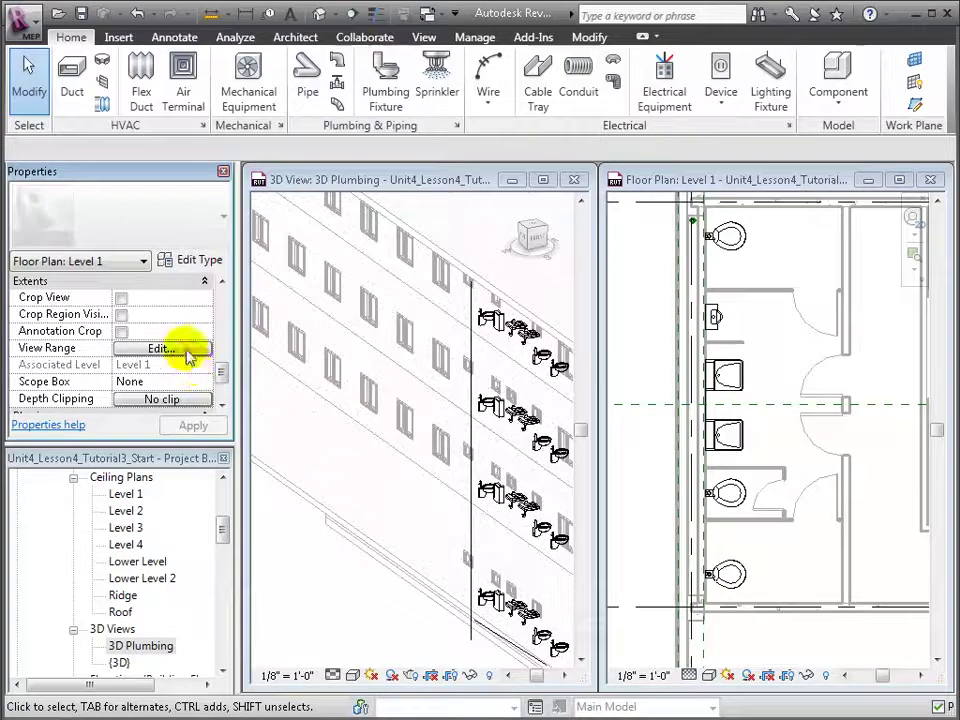
pyautogui.click(188, 352)
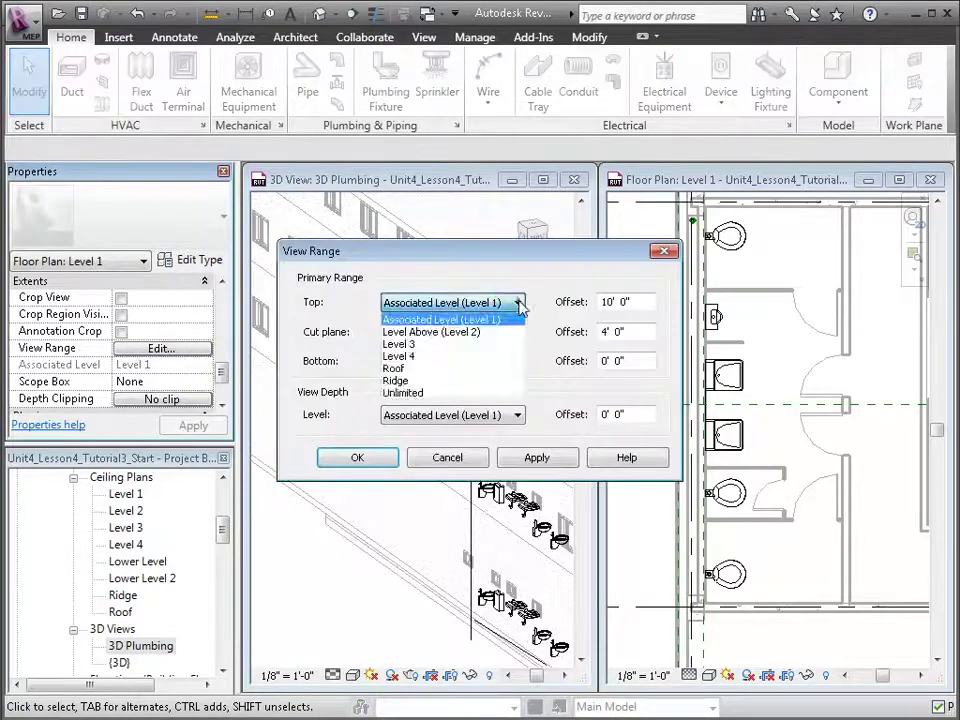
pyautogui.click(490, 414)
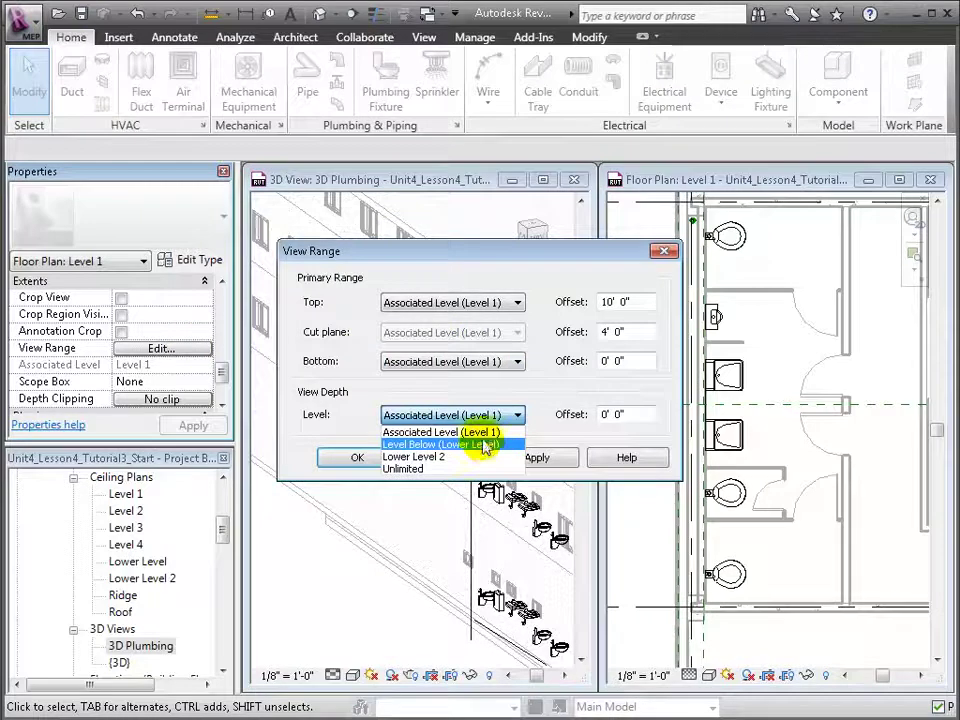
pyautogui.click(484, 444)
pyautogui.click(534, 459)
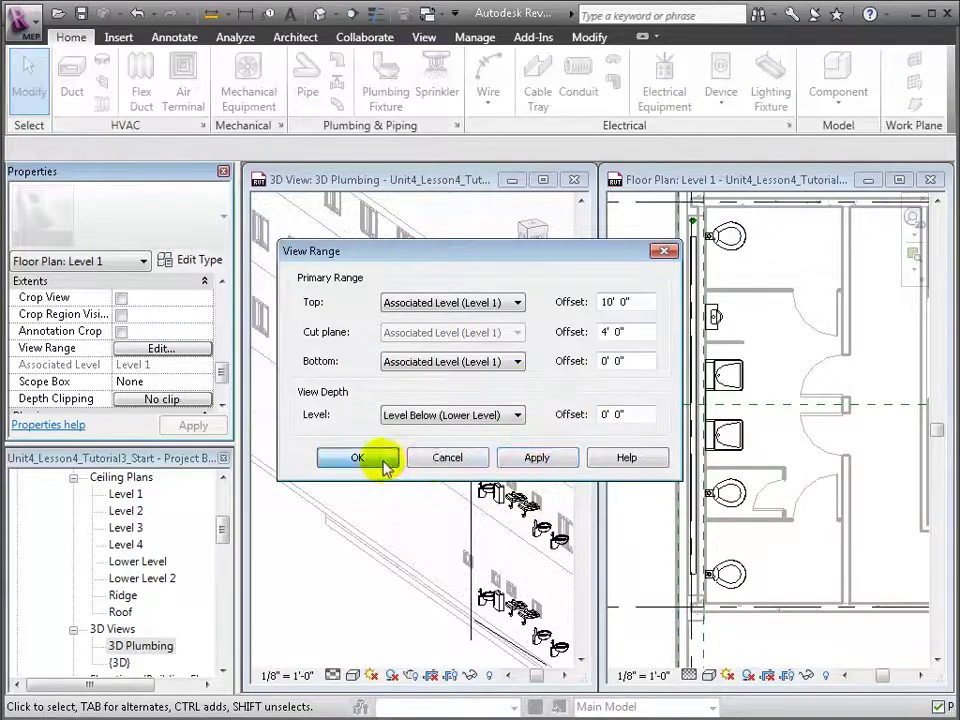
pyautogui.click(358, 458)
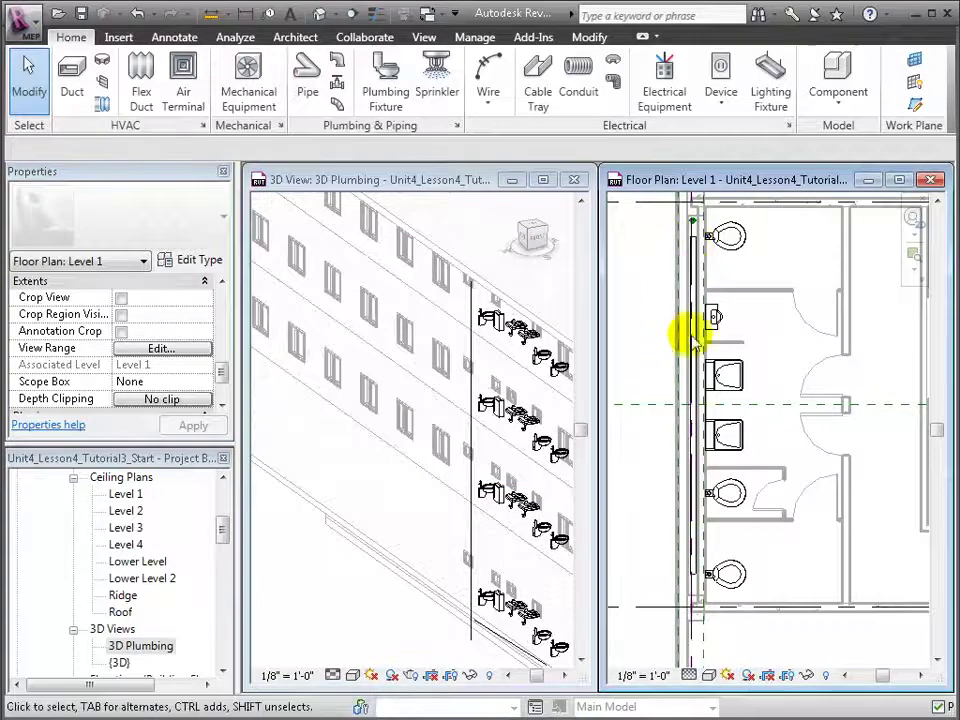
# Examine the sloped pipe's end offsets and slope in the Level 1 plan, and its relation to the riser in the 3D Plumbing view
pyautogui.scroll(1, 668, 352)
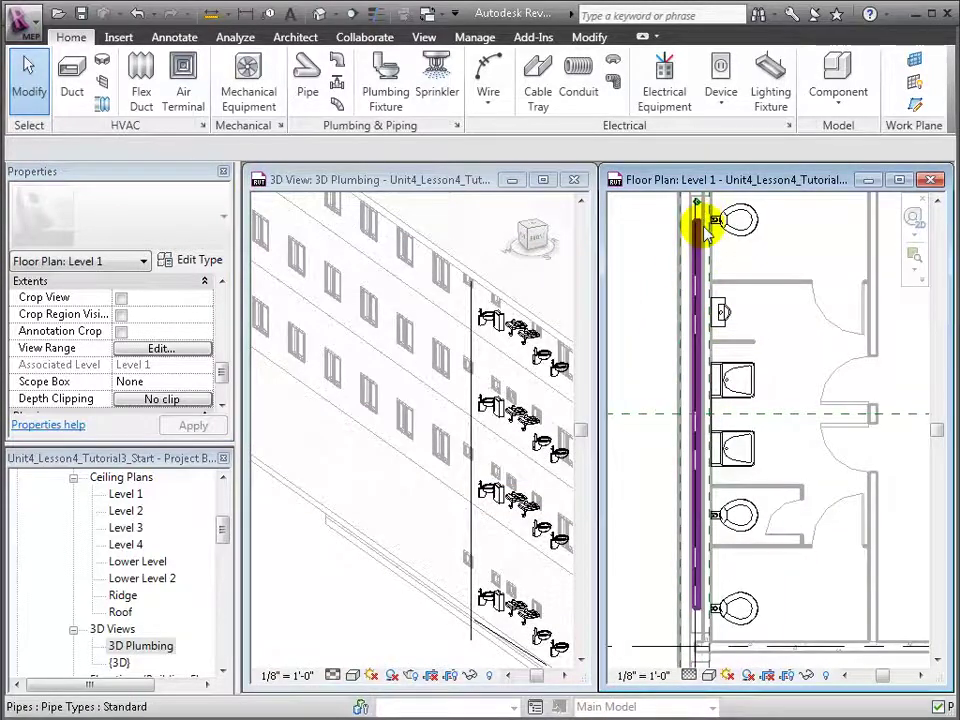
pyautogui.click(705, 228)
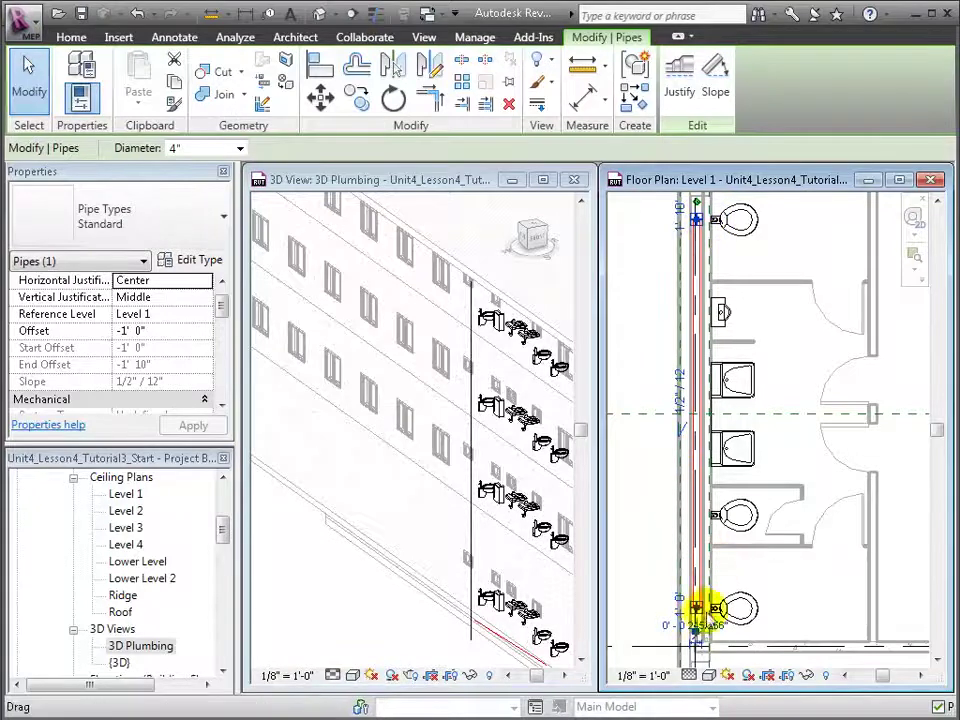
pyautogui.moveTo(697, 606); pyautogui.dragTo(692, 615)
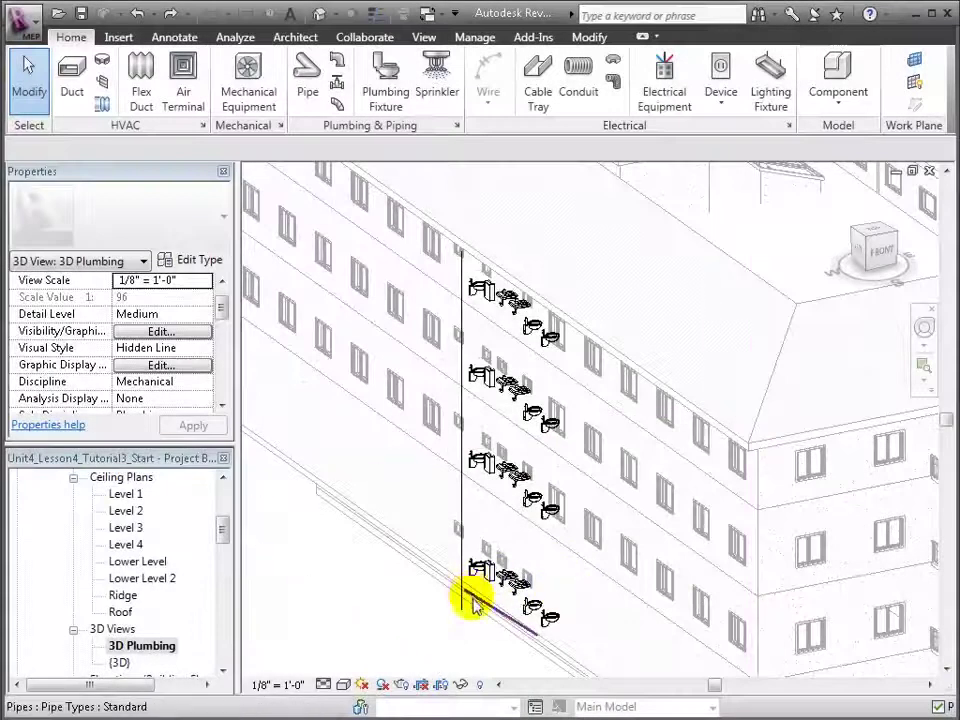
pyautogui.keyDown('shift'); pyautogui.moveTo(471, 596); pyautogui.dragTo(530, 520, button='middle'); pyautogui.keyUp('shift')
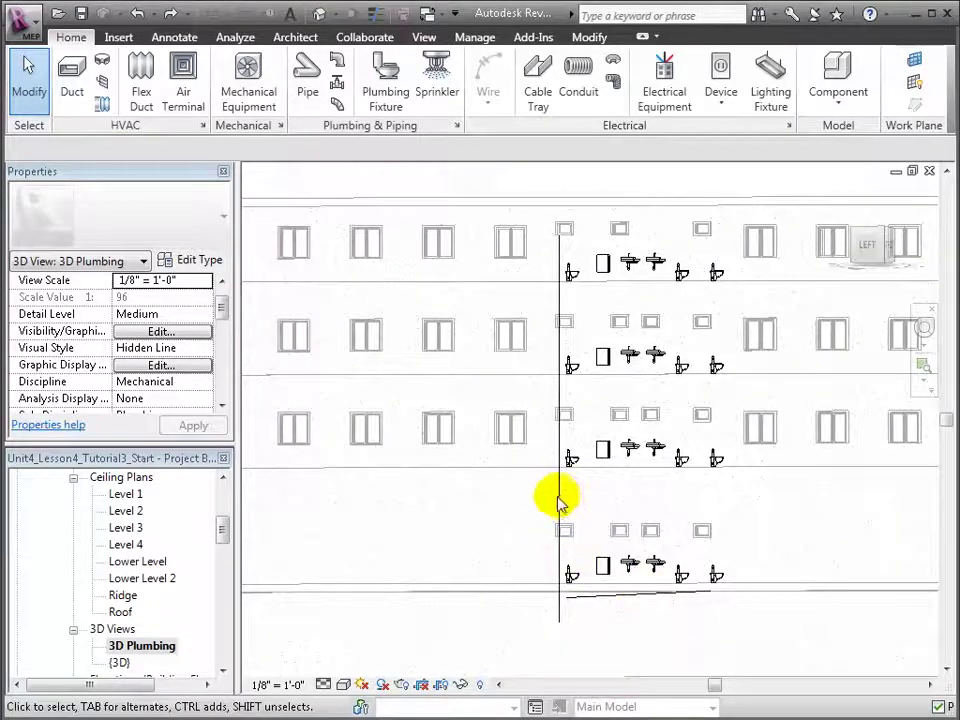
# Set the 3D Plumbing view's detail level to Fine and hide the linked Revit building model in it
pyautogui.click(325, 684)
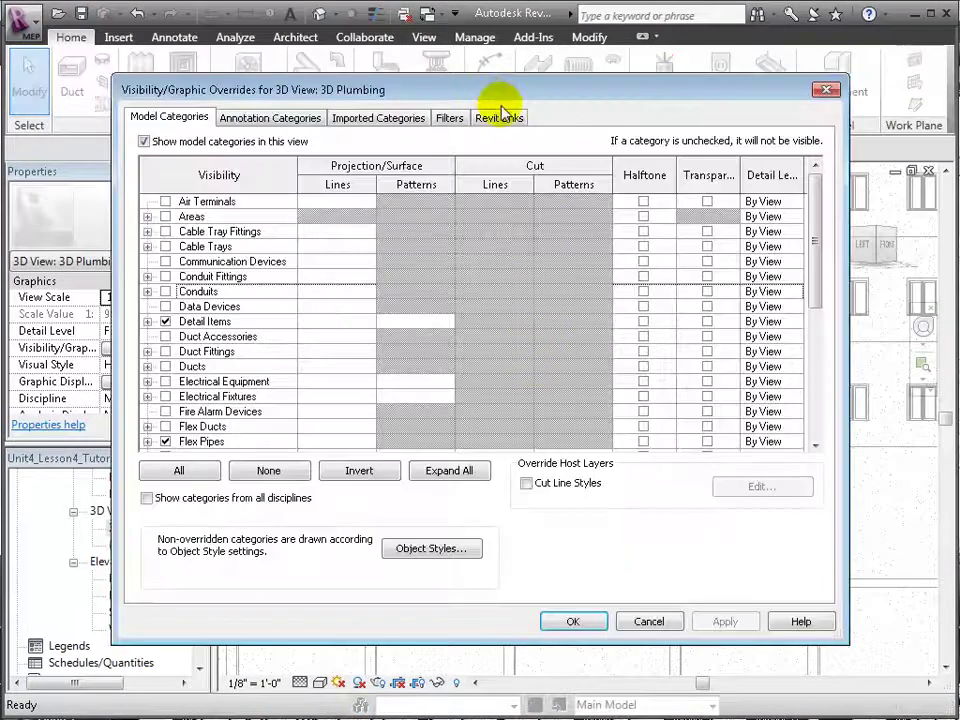
pyautogui.click(499, 116)
pyautogui.click(163, 201)
pyautogui.click(738, 622)
pyautogui.click(577, 625)
# Extend the low end of the sloped Level 1 branch pipe to the riser's centerline so that the two pipes join
pyautogui.scroll(2, 625, 565)
pyautogui.moveTo(628, 561); pyautogui.dragTo(654, 521, button='middle')
pyautogui.press('z')
pyautogui.press('r')
pyautogui.moveTo(364, 467); pyautogui.dragTo(714, 664)
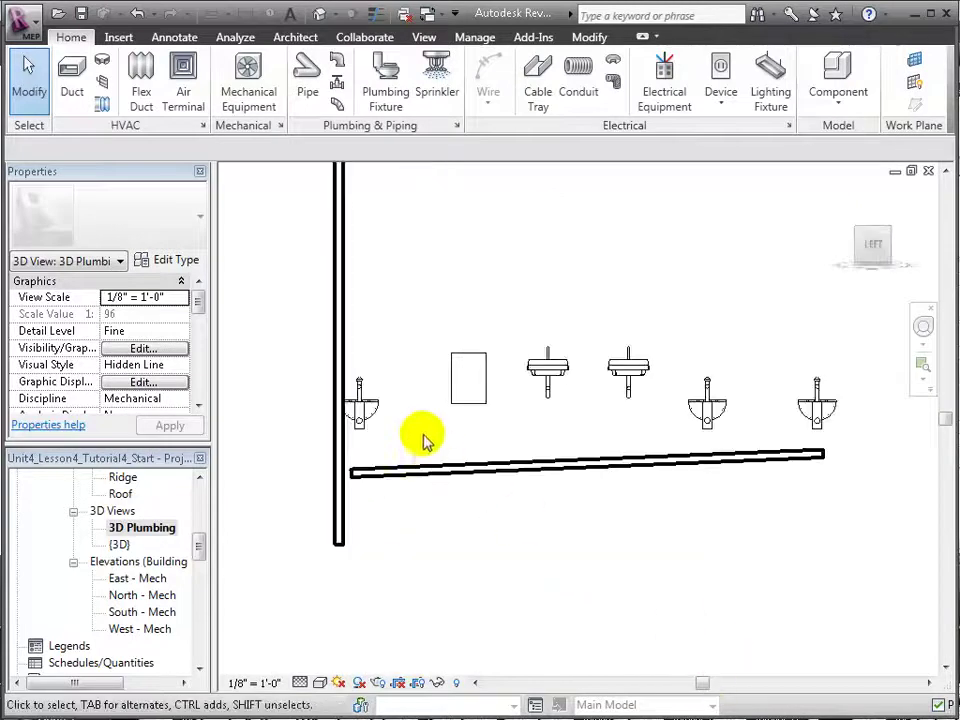
pyautogui.click(366, 480)
pyautogui.scroll(5, 358, 488)
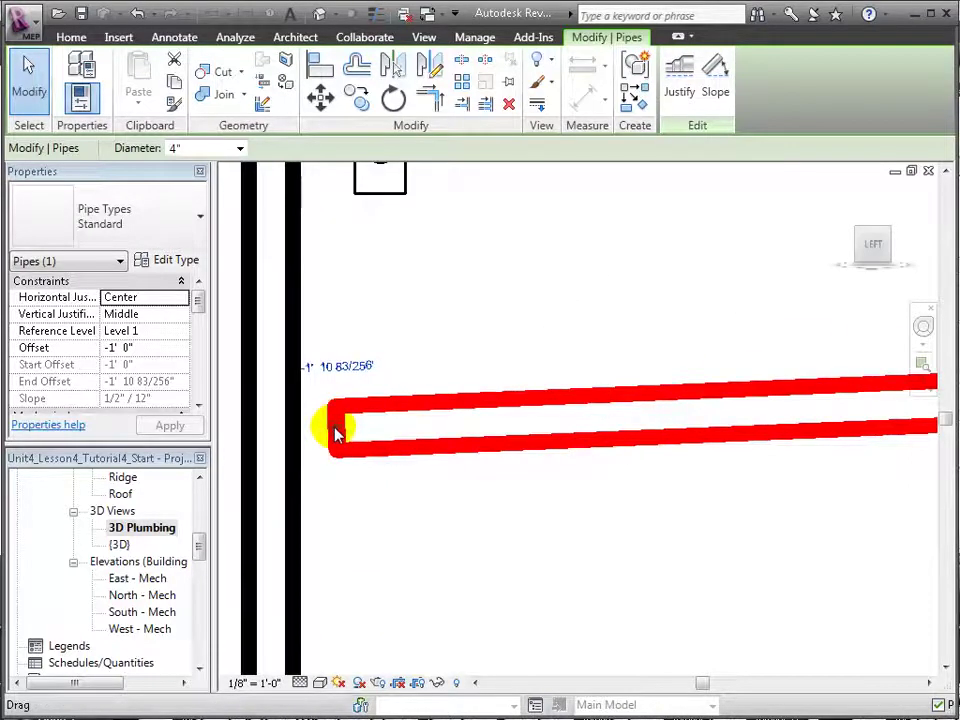
pyautogui.moveTo(337, 433); pyautogui.dragTo(270, 428)
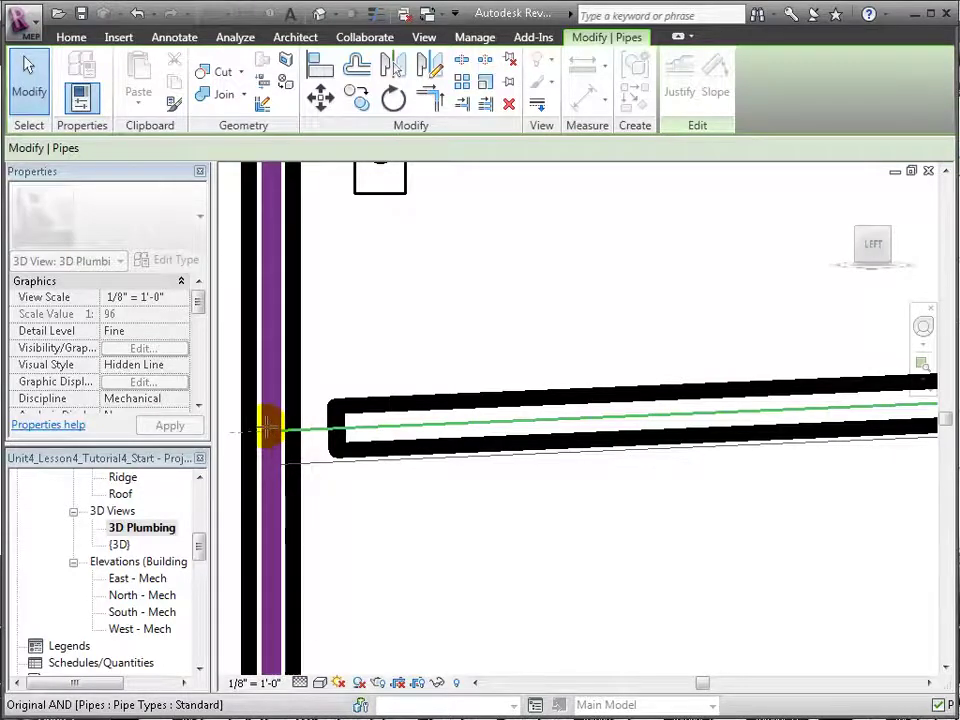
pyautogui.moveTo(270, 428); pyautogui.dragTo(268, 428)
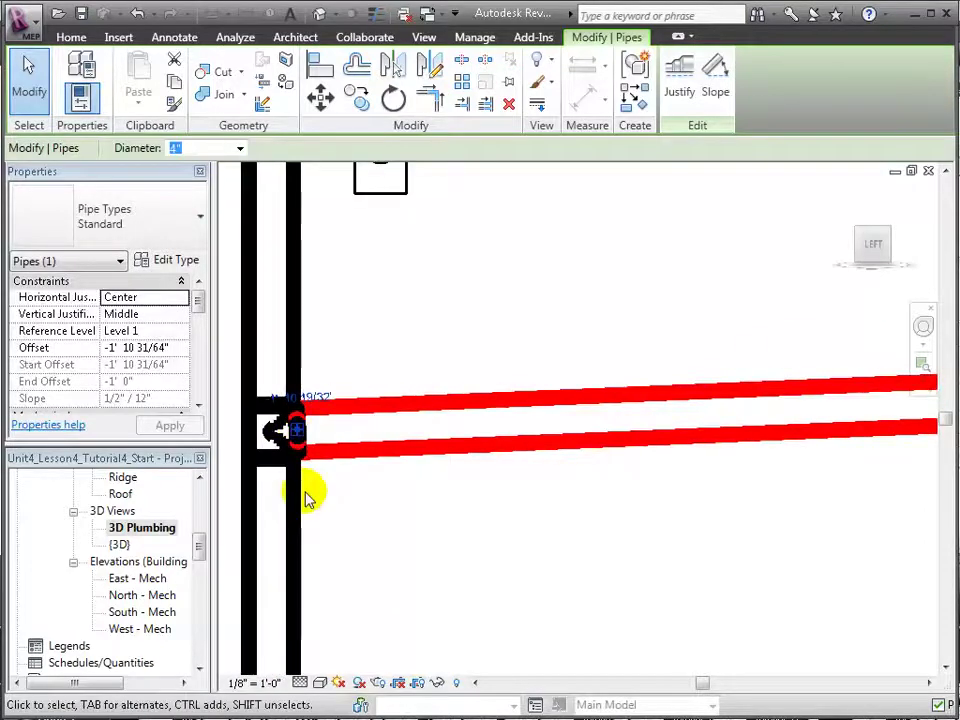
# Set the 3D view's visual style to Shaded with Edges and deselect the pipe
pyautogui.click(320, 683)
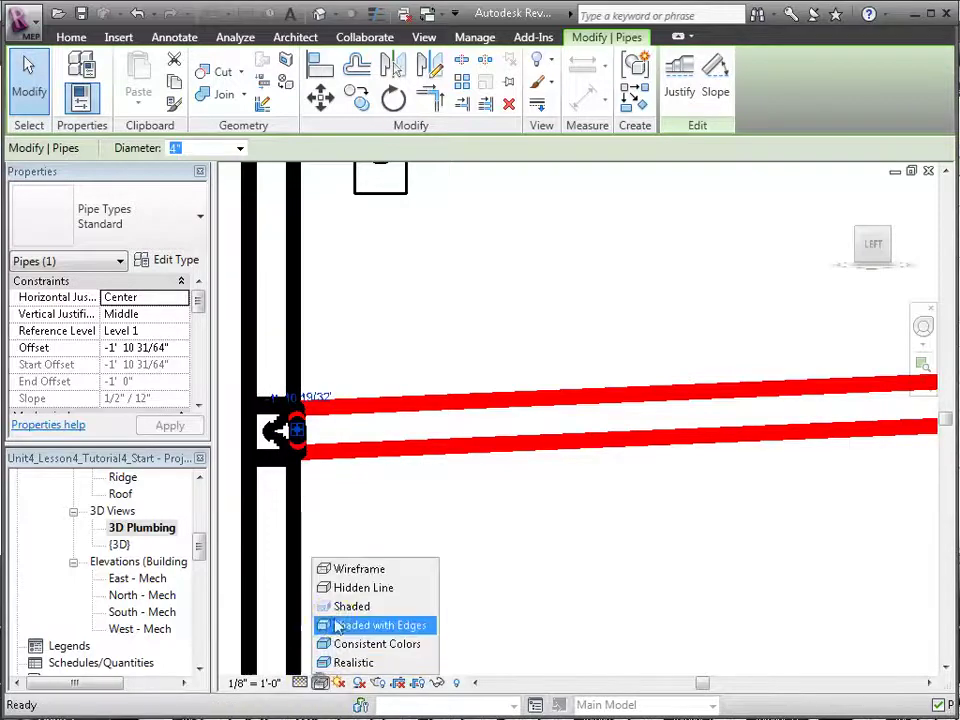
pyautogui.click(336, 625)
pyautogui.click(324, 591)
# Connect the 4" sanitary outlet of the water closet next to the Level 1 sinks into the sloped branch pipe
pyautogui.moveTo(324, 591)
pyautogui.mouseDown(button='middle')
pyautogui.moveTo(315, 557)
pyautogui.moveTo(336, 549)
pyautogui.moveTo(653, 606)
pyautogui.moveTo(626, 604)
pyautogui.moveTo(675, 604)
pyautogui.mouseUp(button='middle')
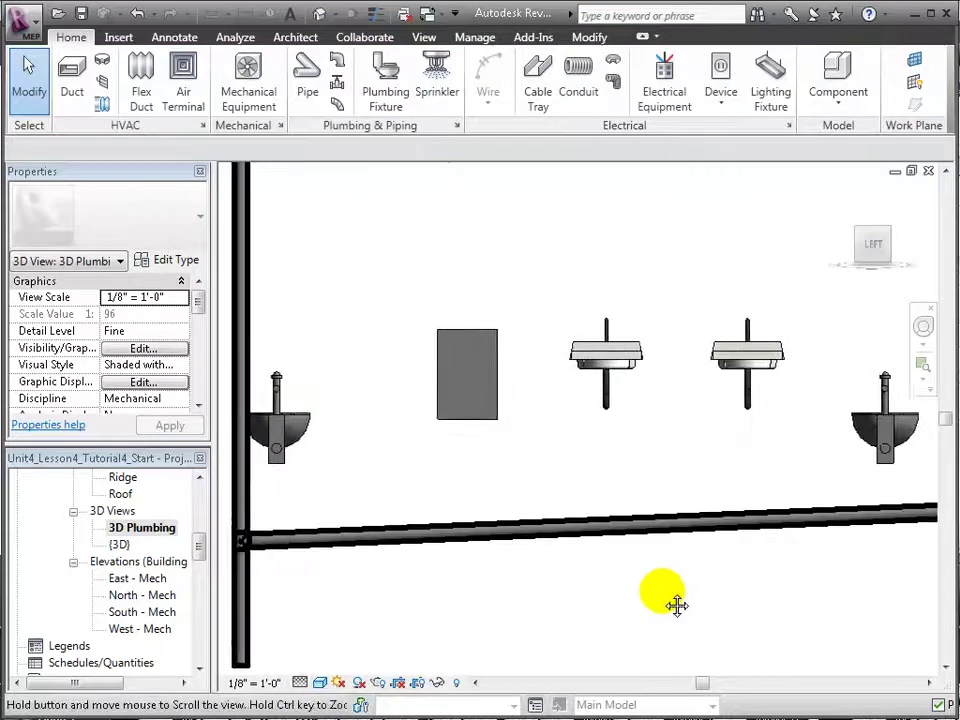
pyautogui.click(875, 450)
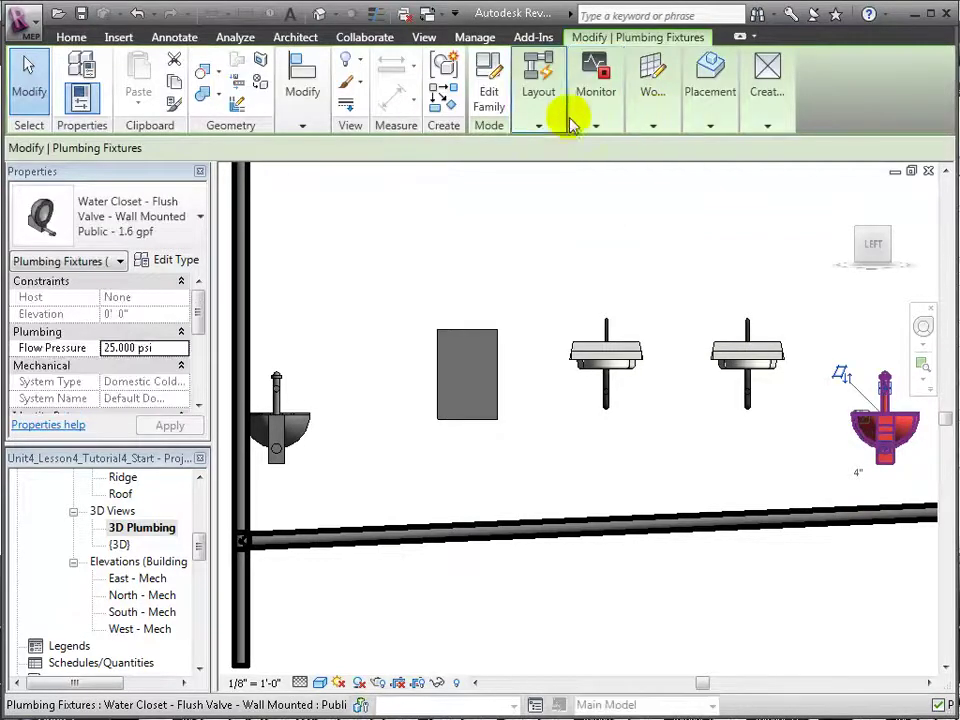
pyautogui.click(538, 125)
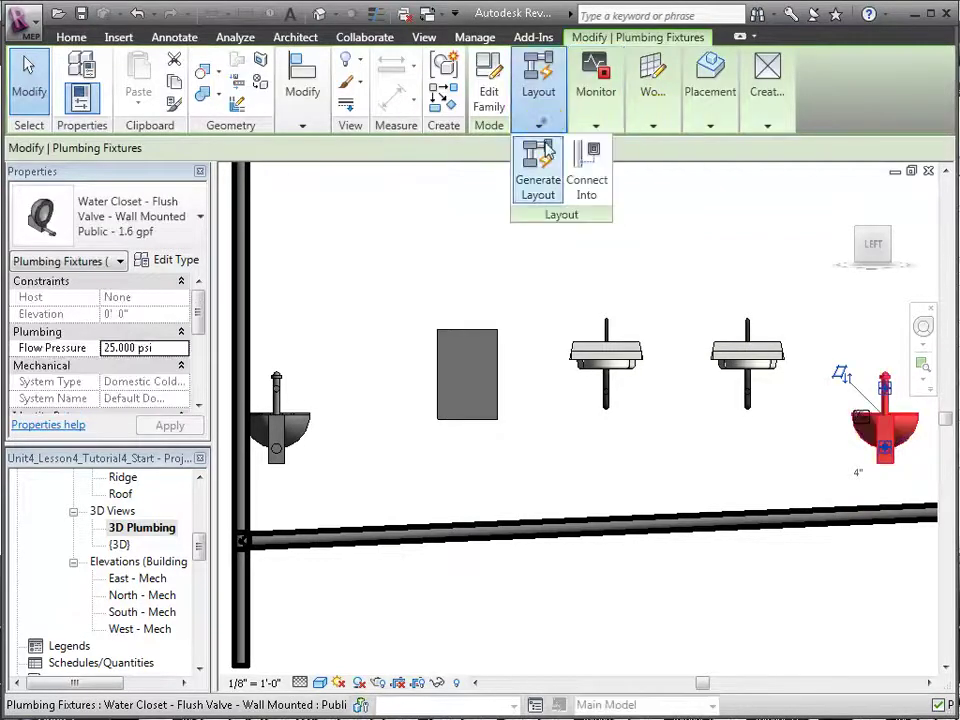
pyautogui.click(583, 188)
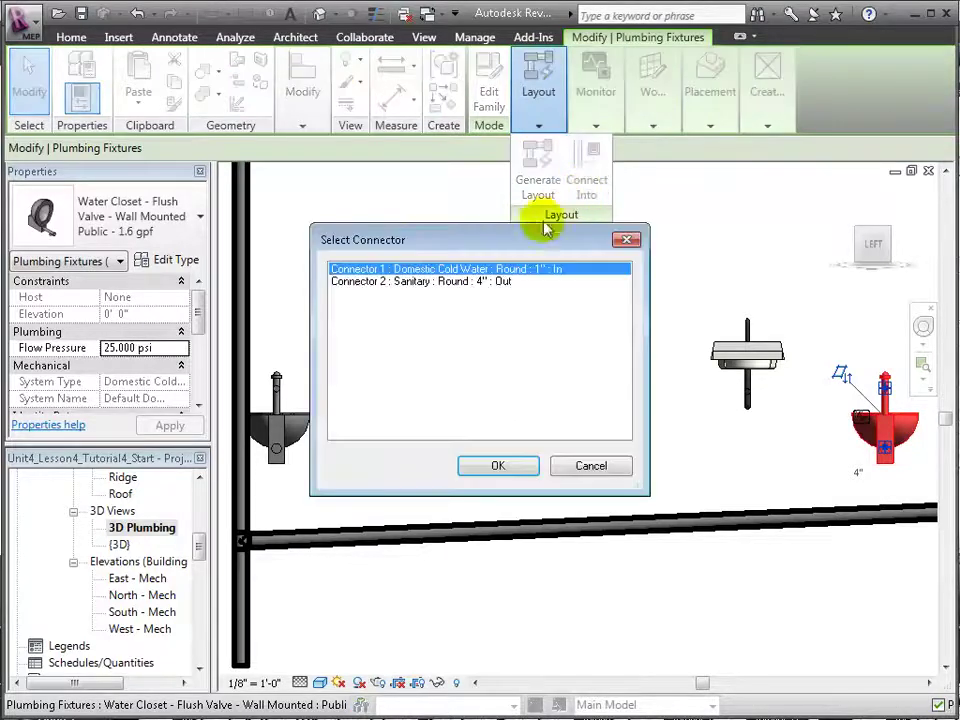
pyautogui.click(413, 284)
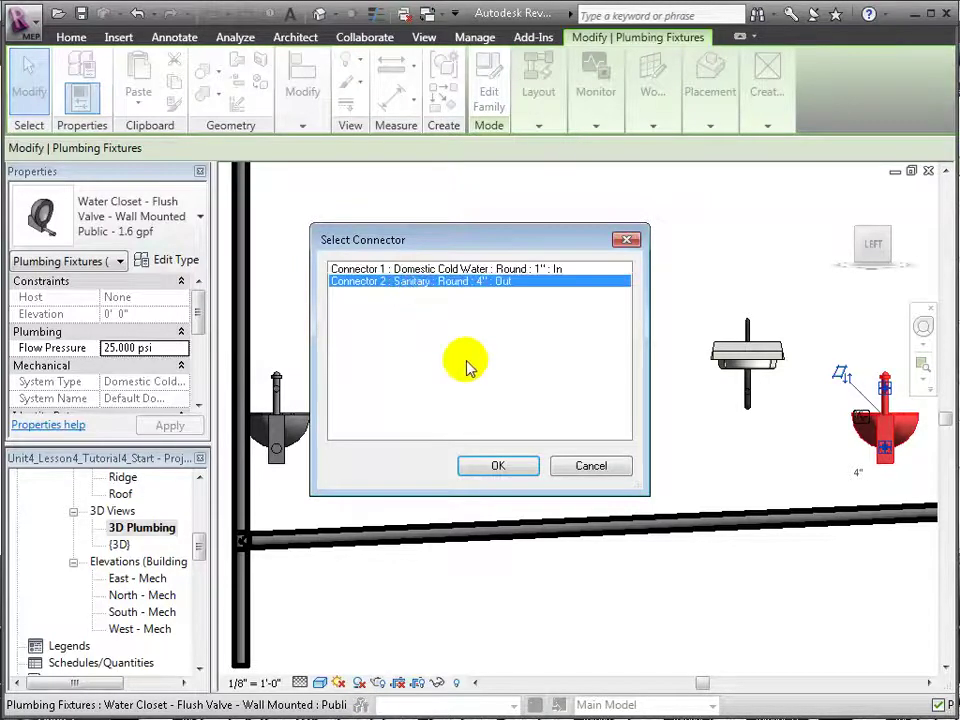
pyautogui.click(498, 467)
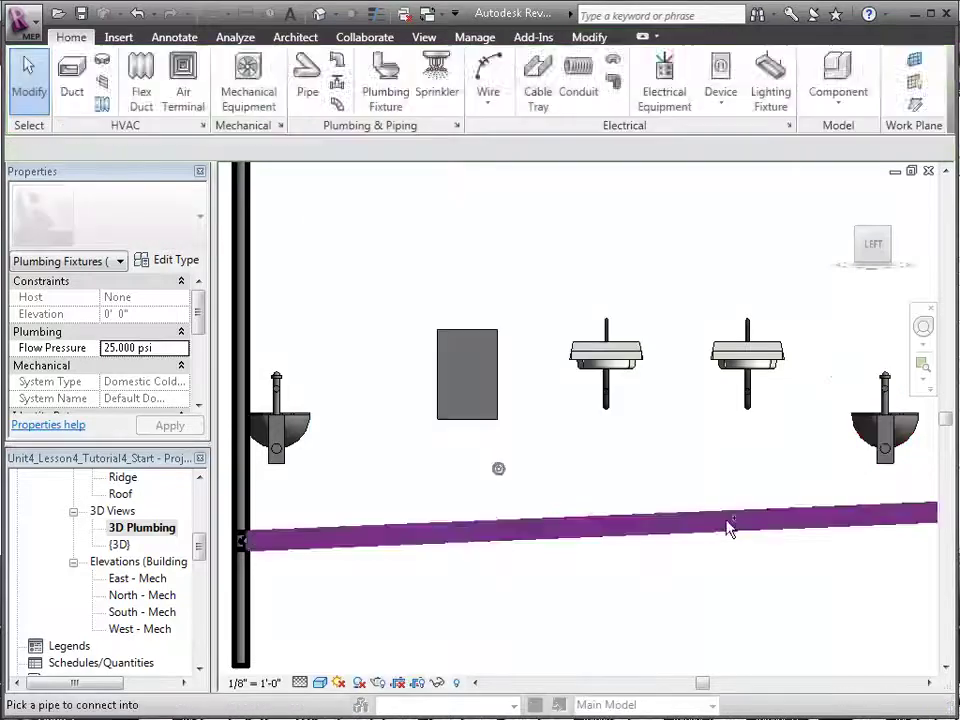
pyautogui.click(845, 532)
# Connect the 4" sanitary outlet of the Level 1 water closet farthest from the riser into the branch pipe's end segment
pyautogui.keyDown('shift'); pyautogui.moveTo(842, 531); pyautogui.dragTo(866, 376, button='middle'); pyautogui.keyUp('shift')
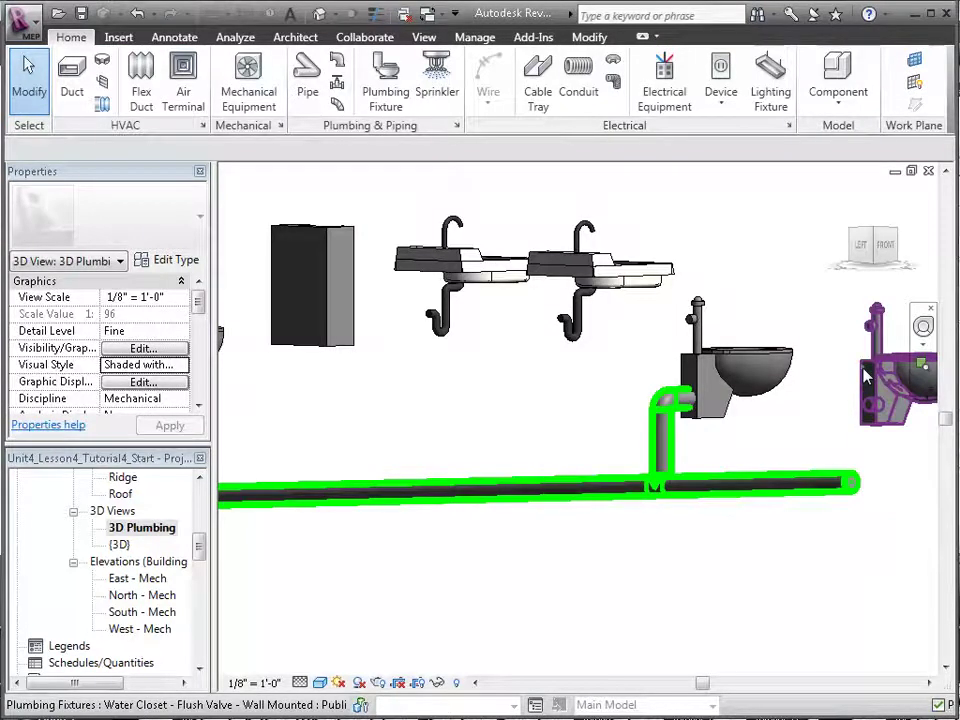
pyautogui.click(866, 376)
pyautogui.moveTo(543, 127)
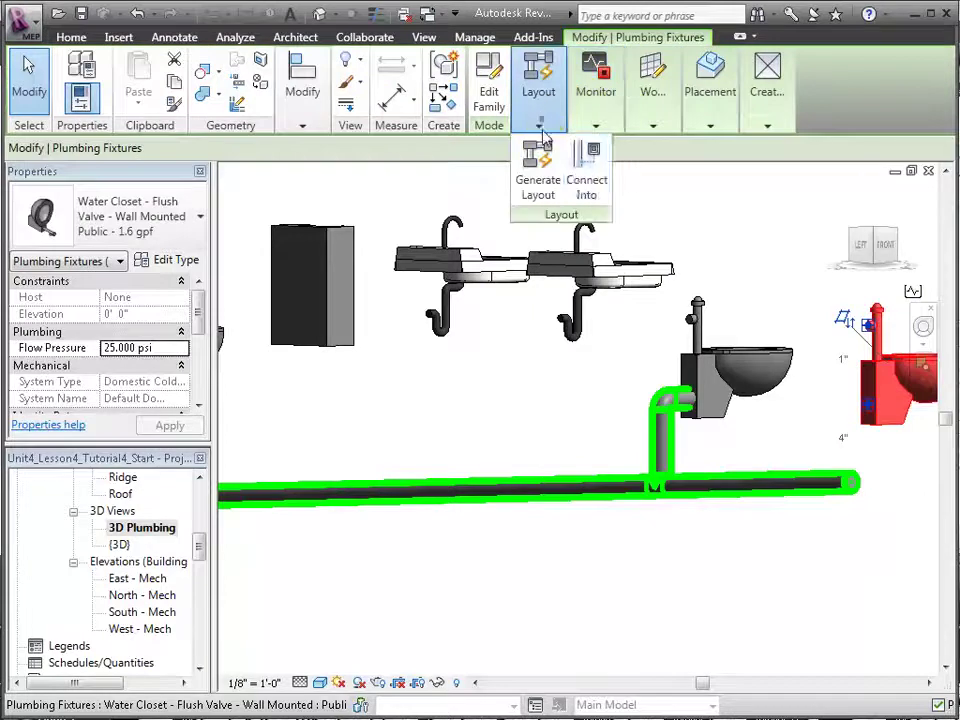
pyautogui.click(584, 182)
pyautogui.click(459, 283)
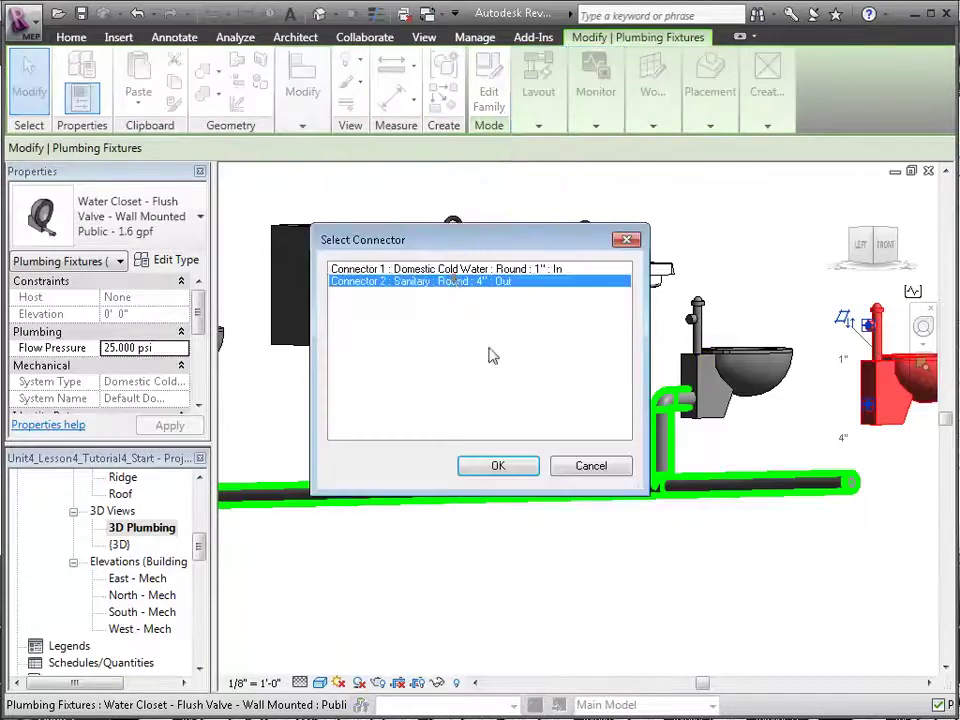
pyautogui.click(498, 465)
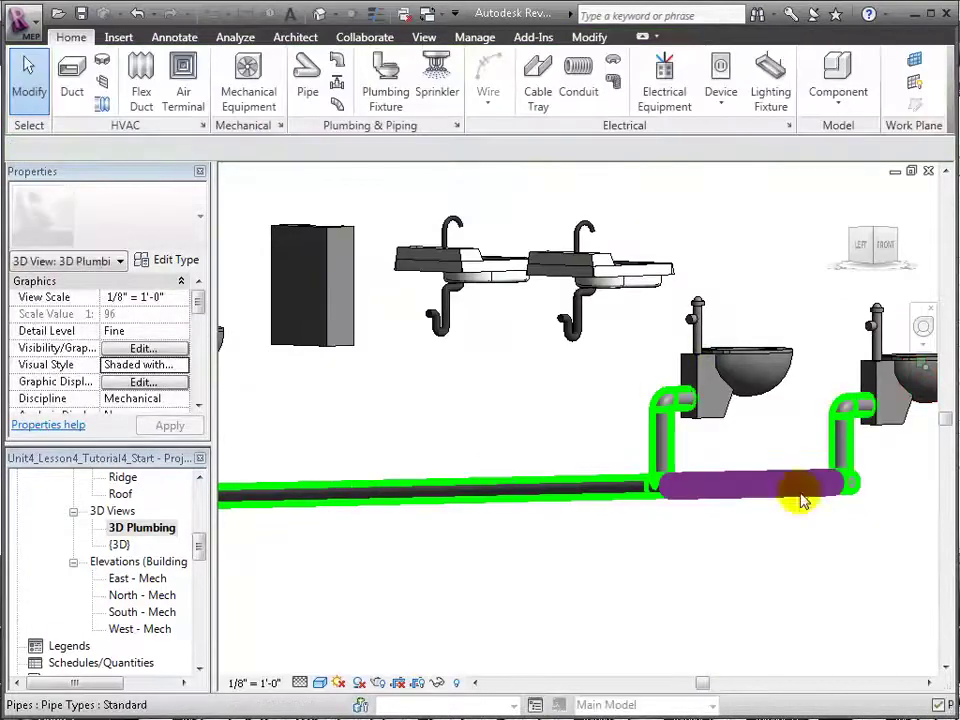
pyautogui.click(803, 500)
# Connect the 2" sanitary connector of the sink nearest the two adjacent water closets into the branch pipe
pyautogui.click(625, 289)
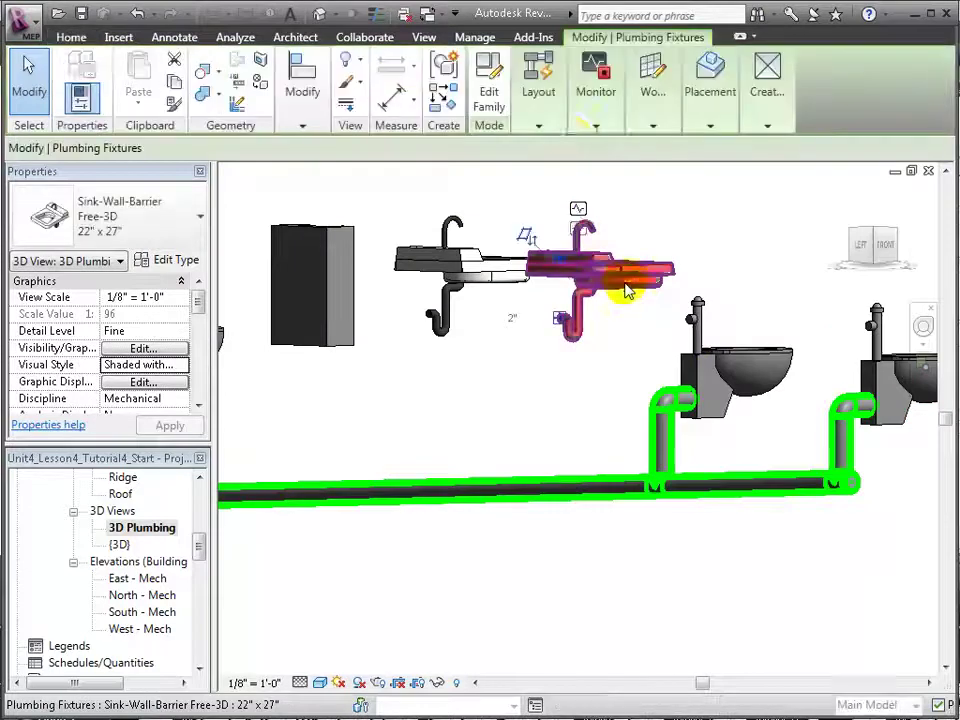
pyautogui.click(539, 124)
pyautogui.click(585, 186)
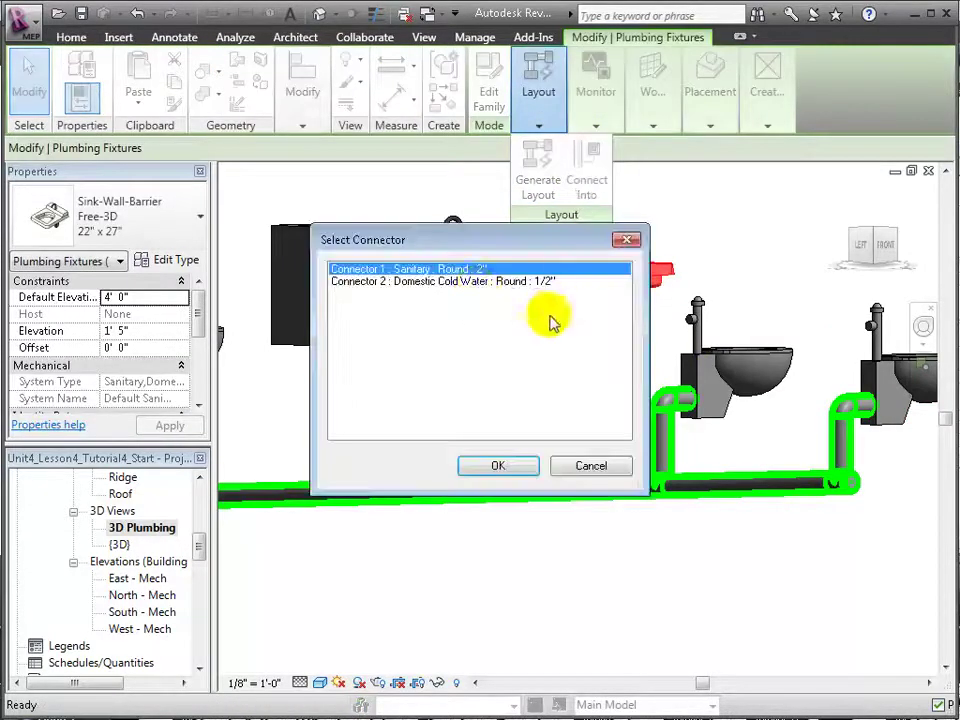
pyautogui.click(496, 463)
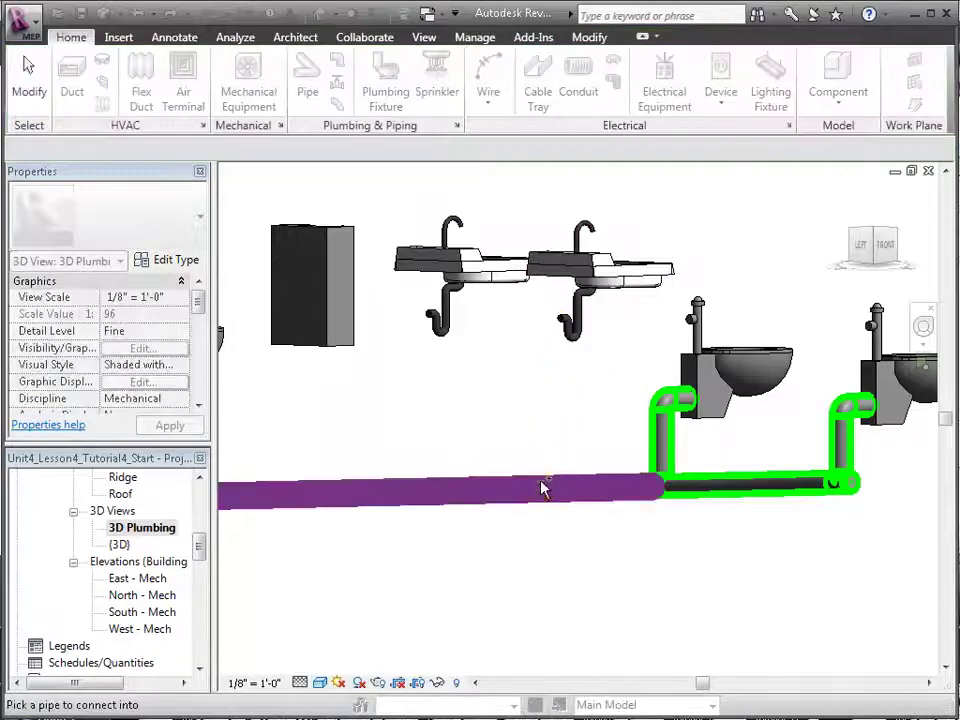
pyautogui.click(541, 487)
# Review the connected Level 1 fixture piping in the Realistic and Shaded with Edges visual styles
pyautogui.click(317, 686)
pyautogui.click(322, 642)
pyautogui.keyDown('shift'); pyautogui.moveTo(610, 610); pyautogui.dragTo(649, 594, button='middle'); pyautogui.keyUp('shift')
pyautogui.scroll(-3, 649, 634)
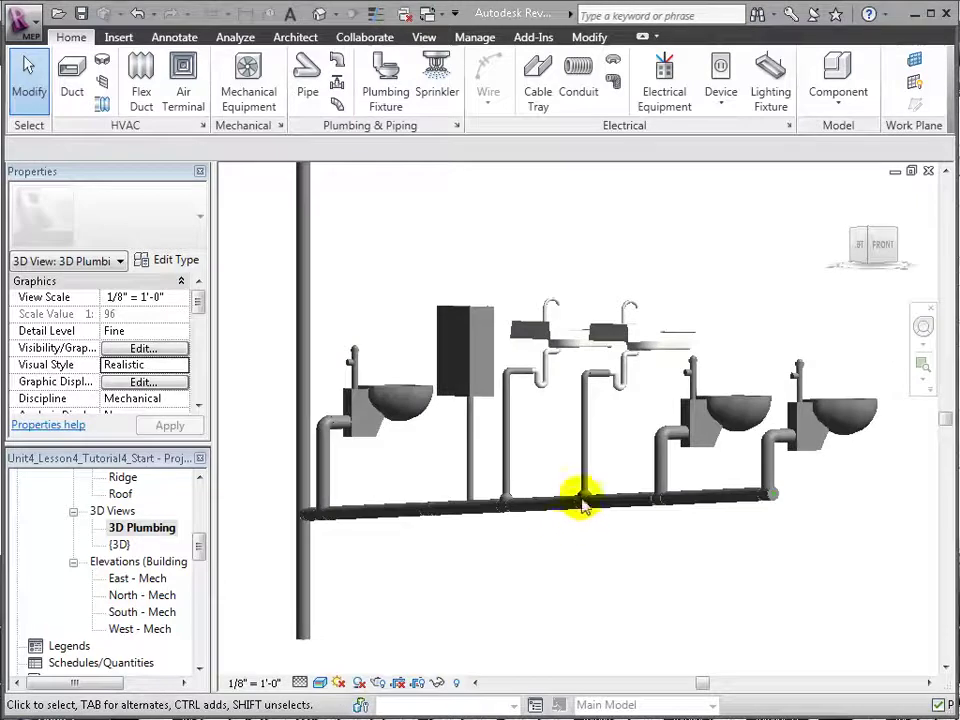
pyautogui.click(320, 682)
pyautogui.click(348, 625)
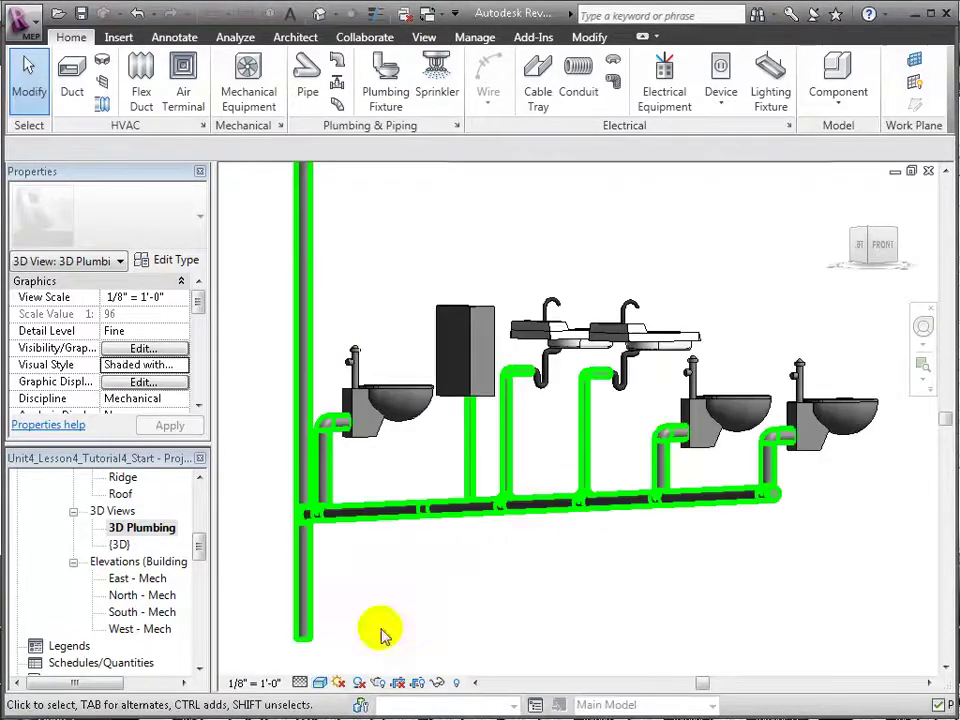
pyautogui.click(525, 506)
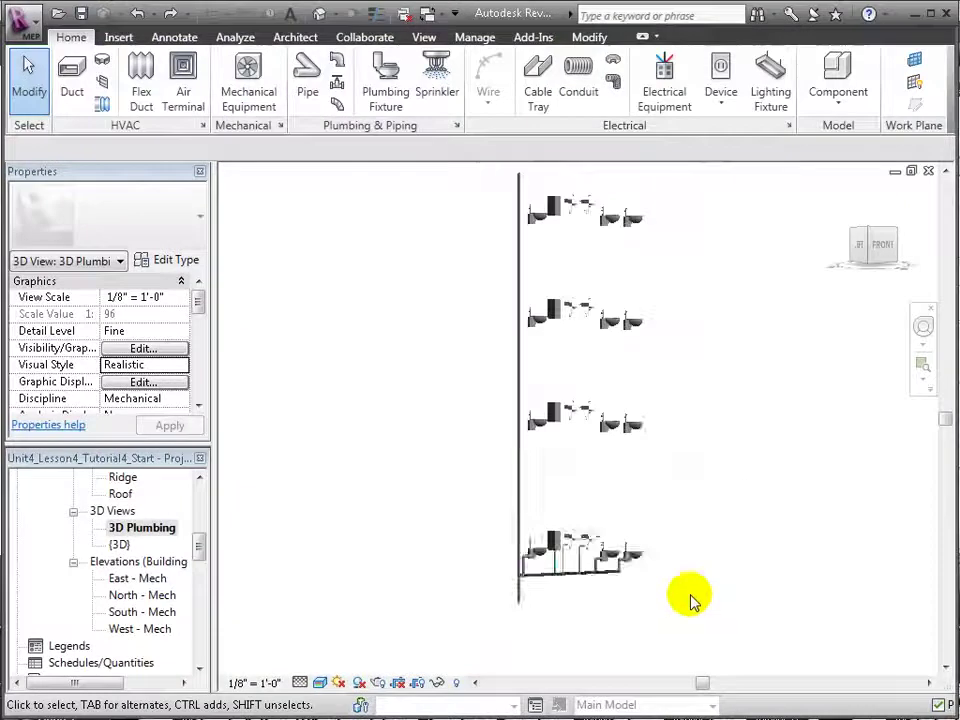
# Select all the fixtures and piping on every level and filter the selection down to Plumbing Fixtures only
pyautogui.moveTo(690, 600); pyautogui.dragTo(508, 180)
pyautogui.click(745, 80)
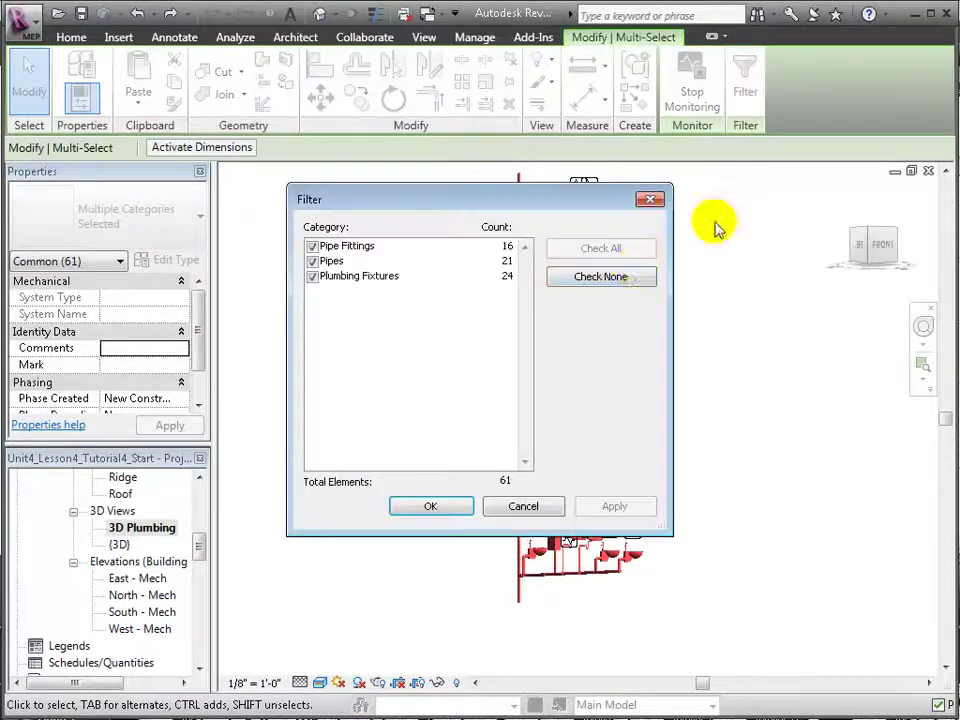
pyautogui.click(628, 277)
pyautogui.click(312, 276)
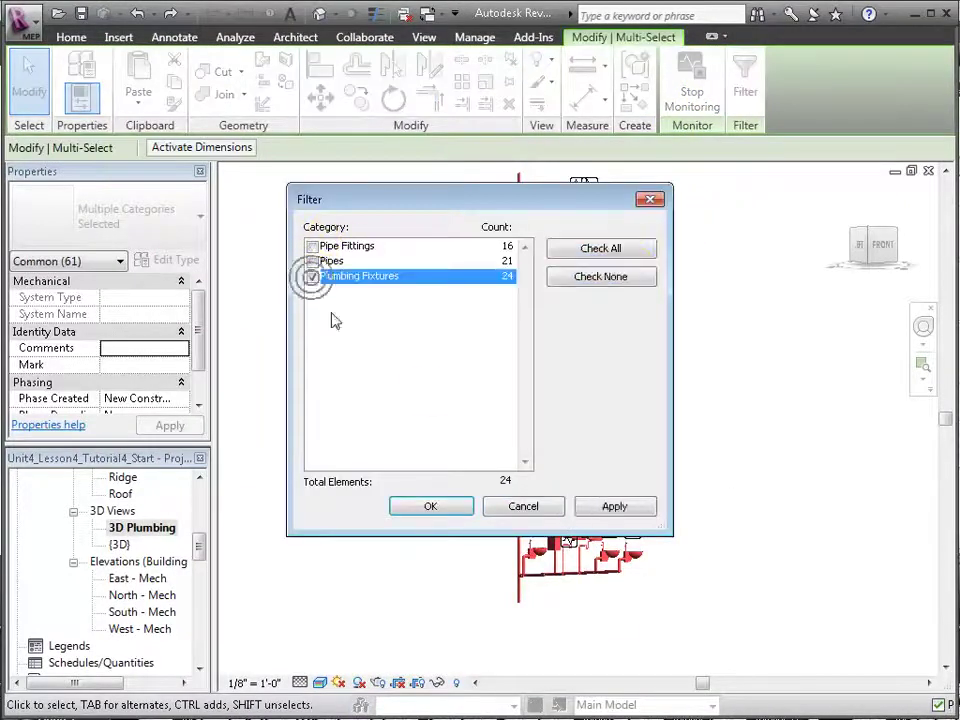
pyautogui.click(615, 508)
pyautogui.click(426, 506)
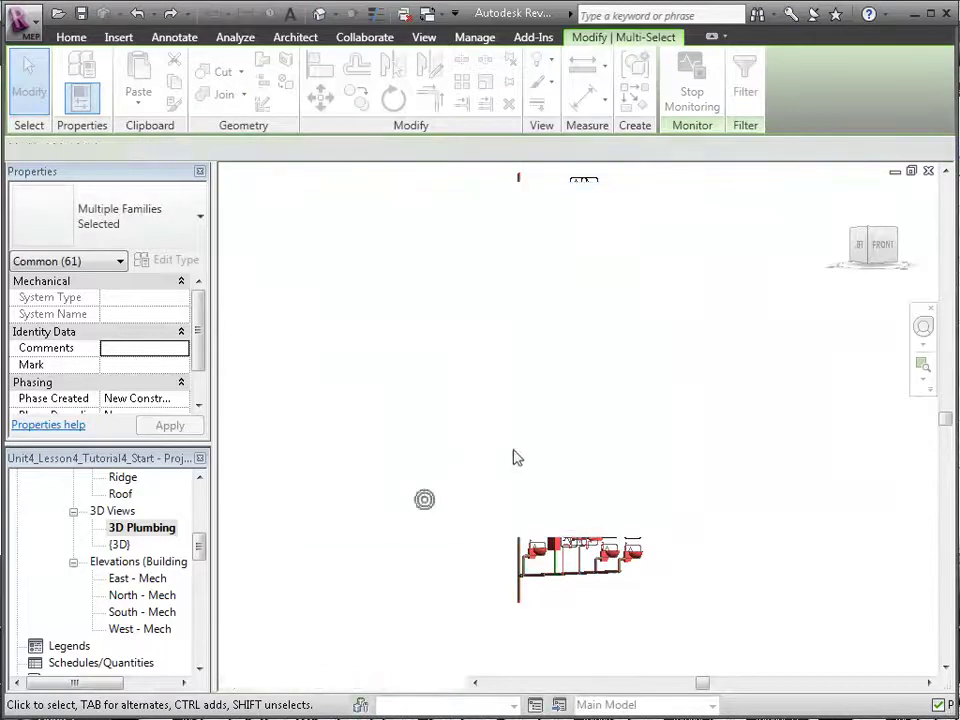
# Create a sanitary piping system from the selected plumbing fixtures and clear the selection
pyautogui.click(910, 115)
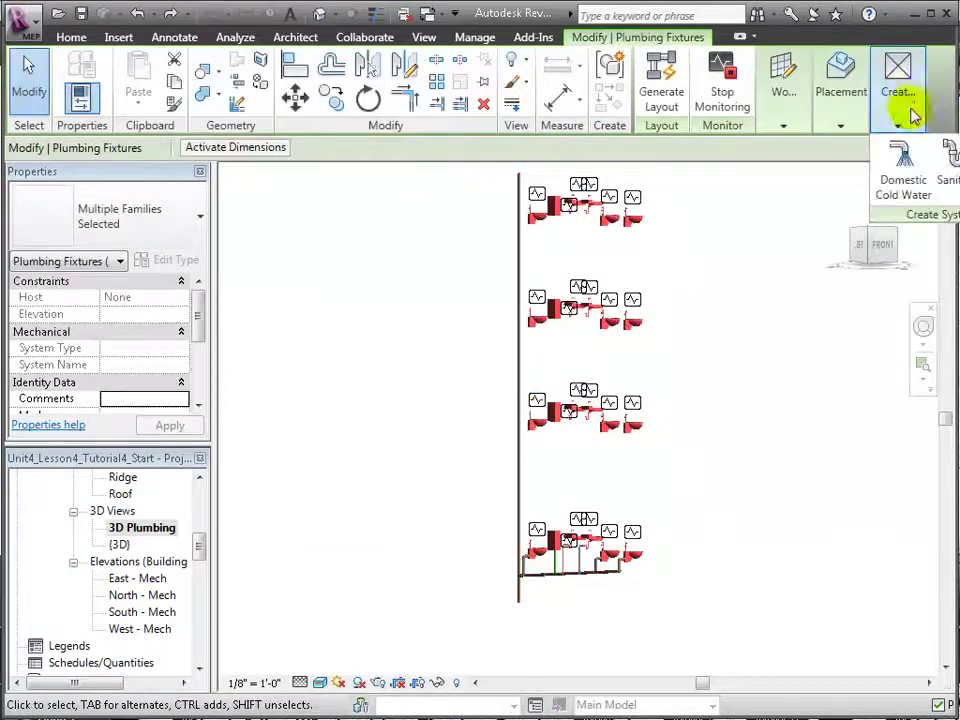
pyautogui.click(953, 178)
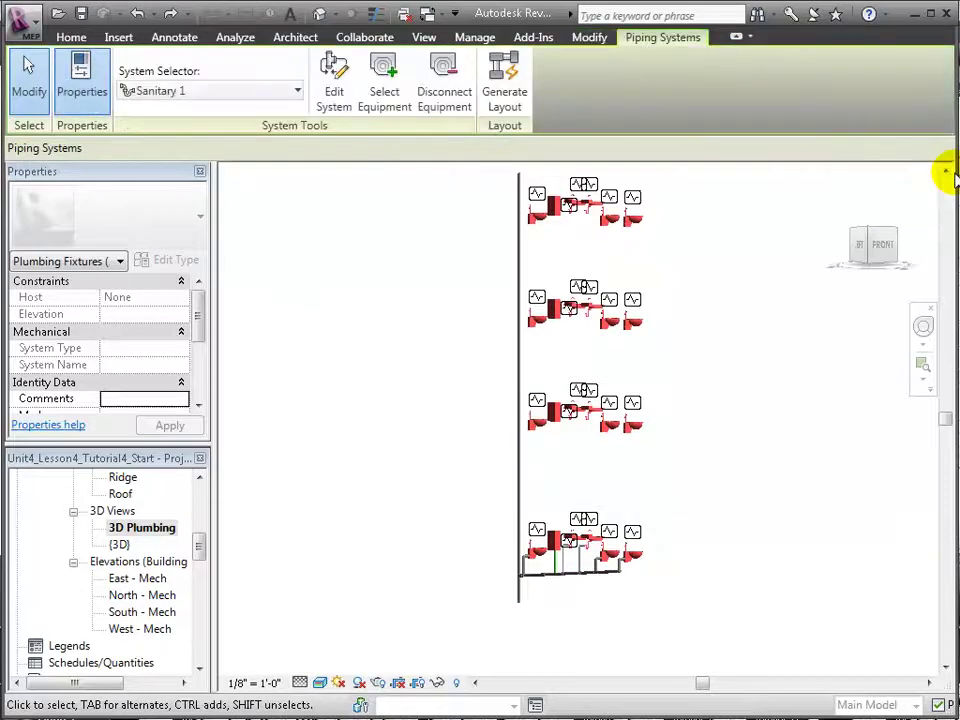
pyautogui.click(380, 212)
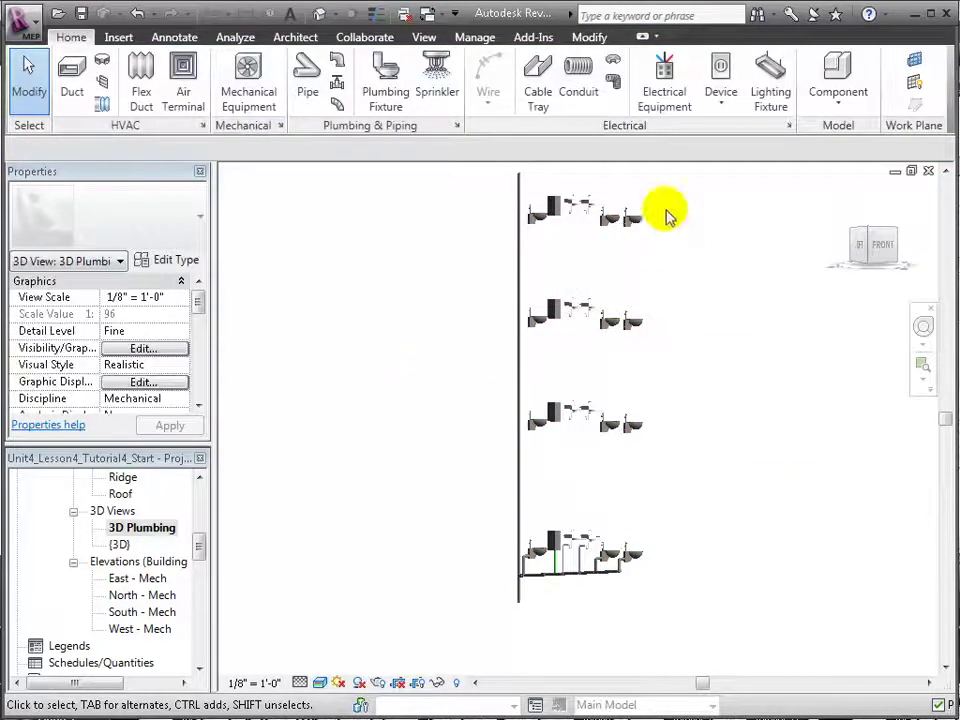
# Display the System Browser
pyautogui.click(424, 40)
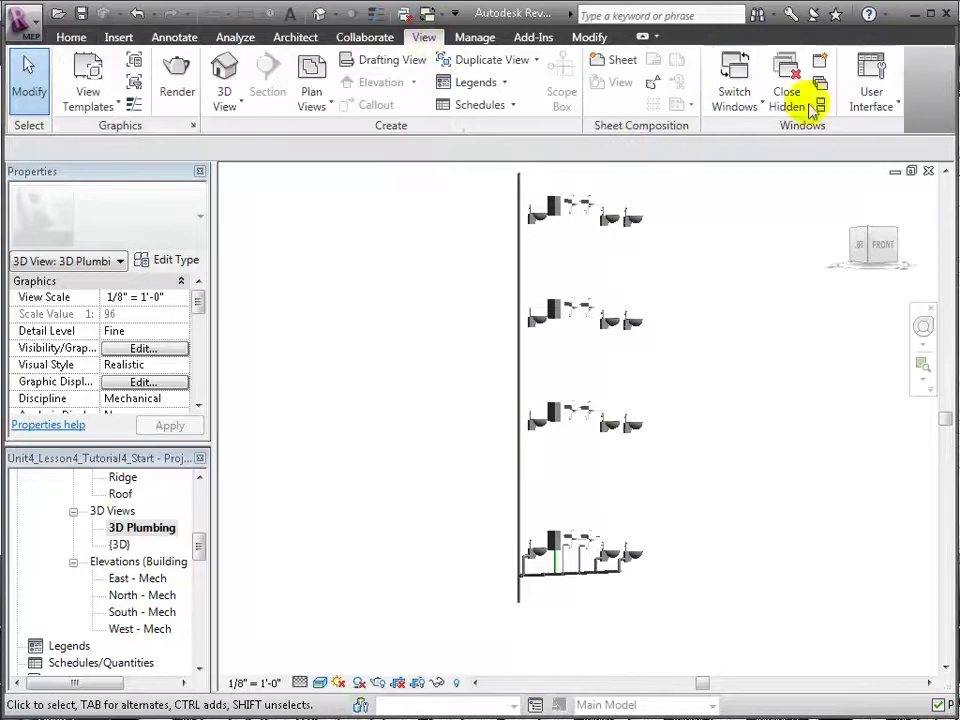
pyautogui.click(870, 118)
pyautogui.click(860, 173)
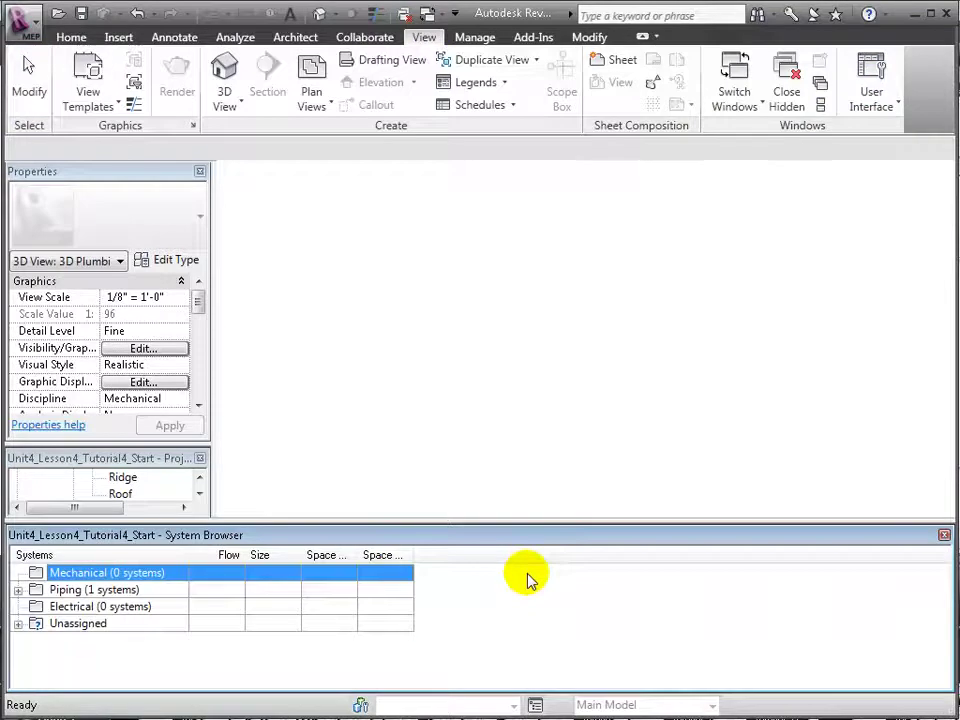
# Expand the Piping, Sanitary and Sanitary 1 branches and review the fixtures assigned to the system
pyautogui.click(18, 590)
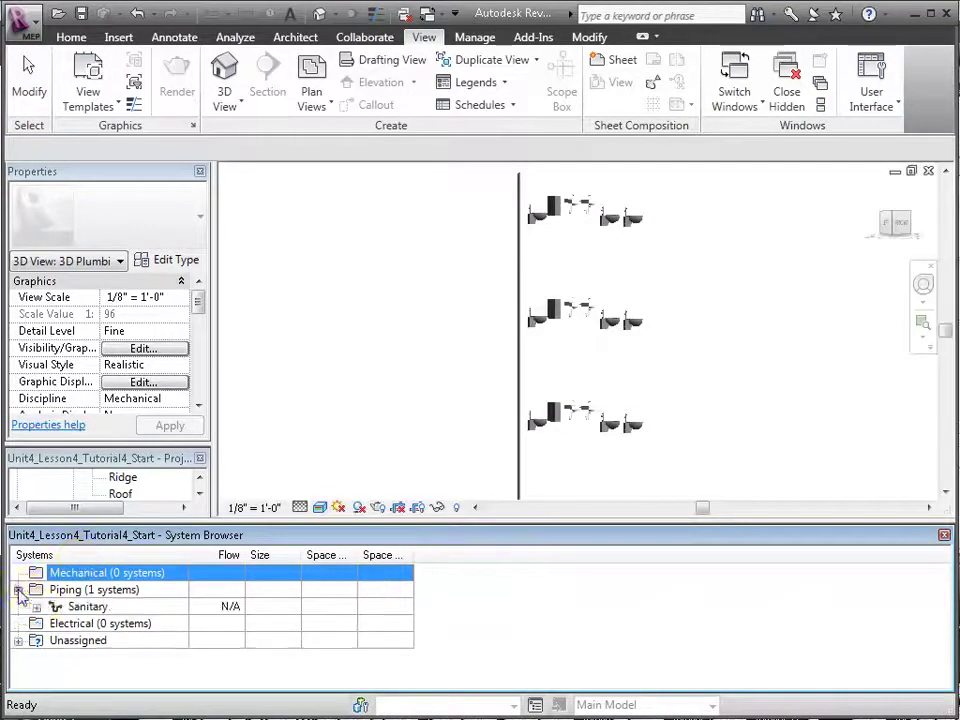
pyautogui.click(36, 607)
pyautogui.click(52, 623)
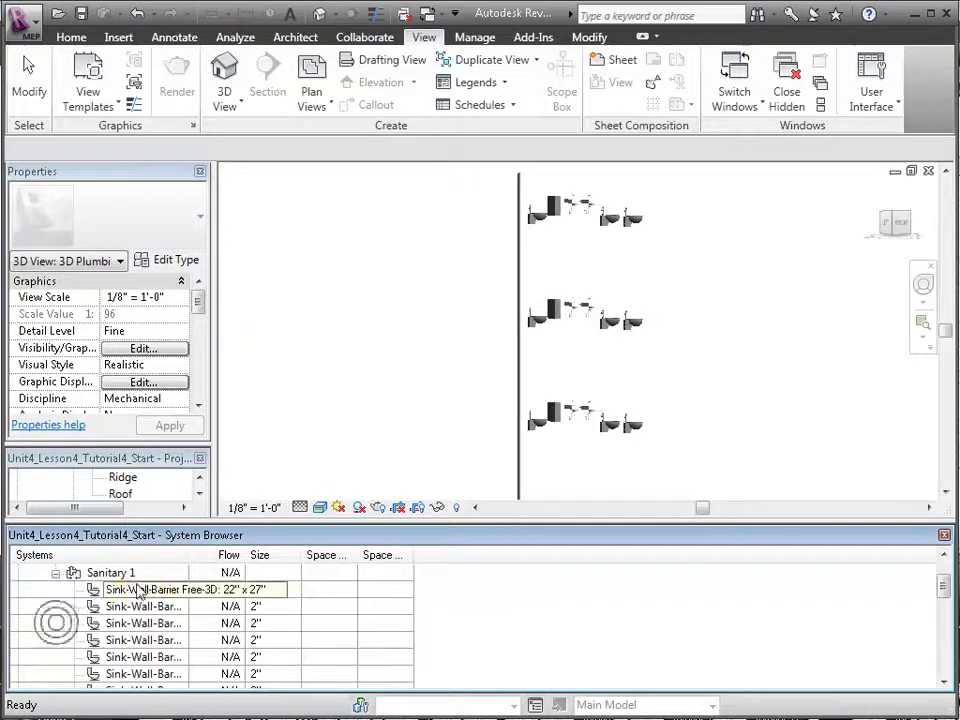
pyautogui.scroll(-1, 140, 597)
pyautogui.click(145, 608)
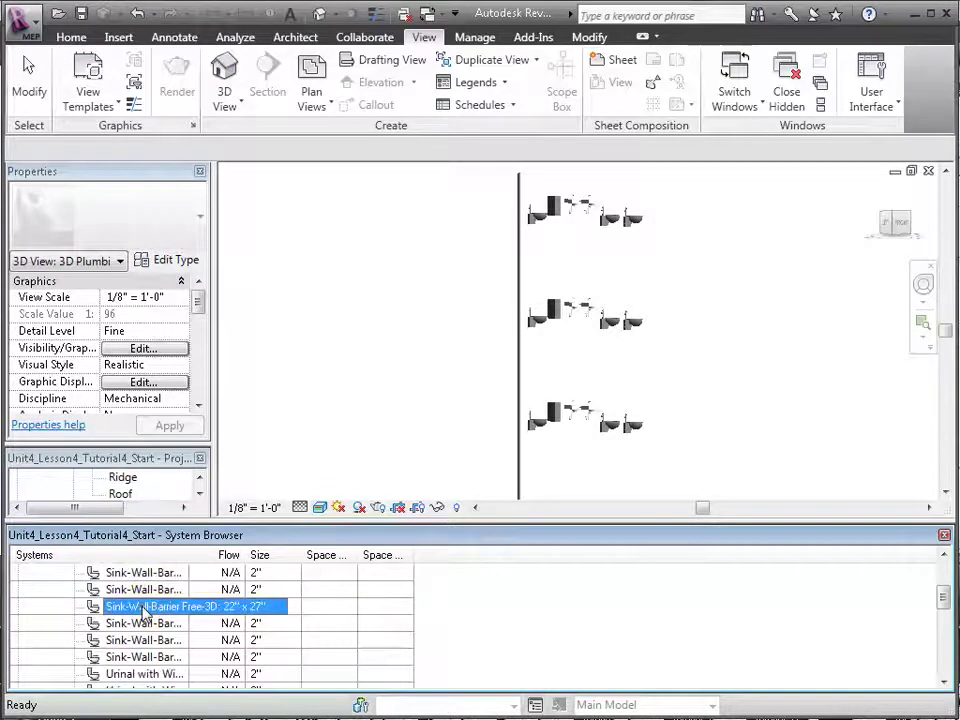
pyautogui.scroll(-2, 125, 600)
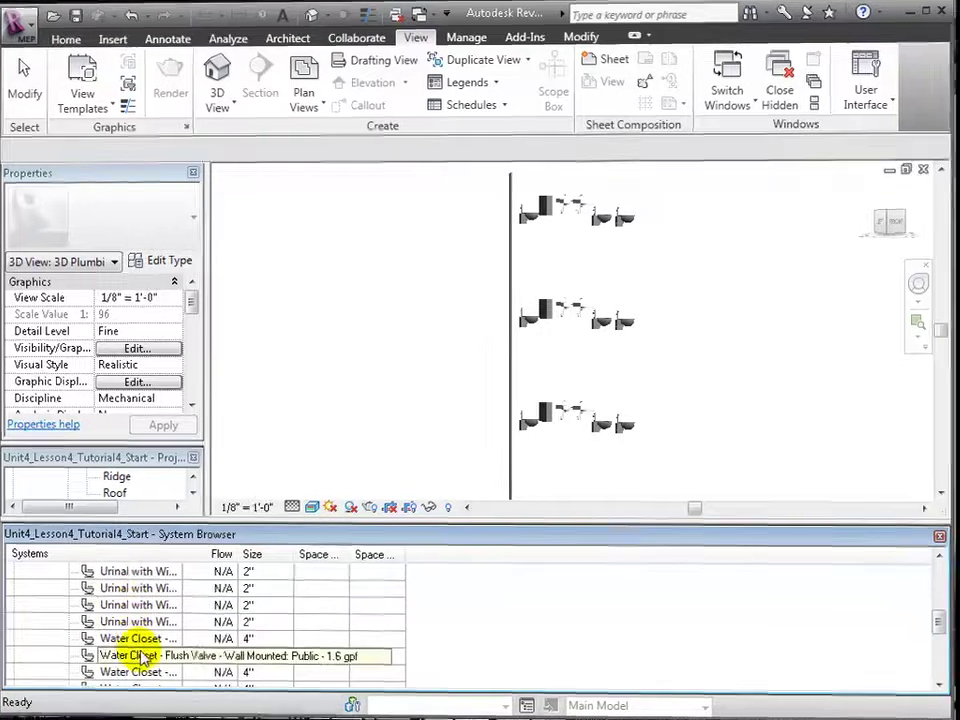